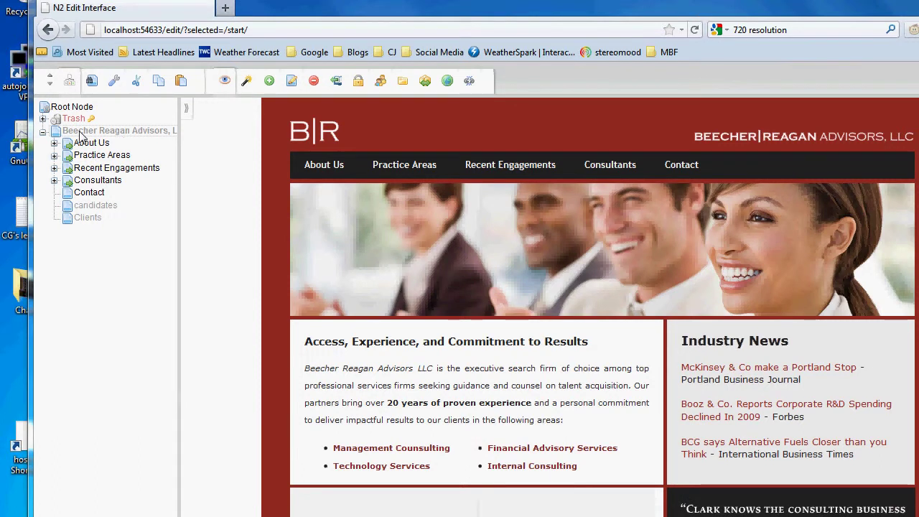
Create a Plain Content Page below Beecher Reagan Advisors, LLC titled "Test Page" with the content "This is a test page".
{"action": "right_click", "coordinate": [130, 136]}
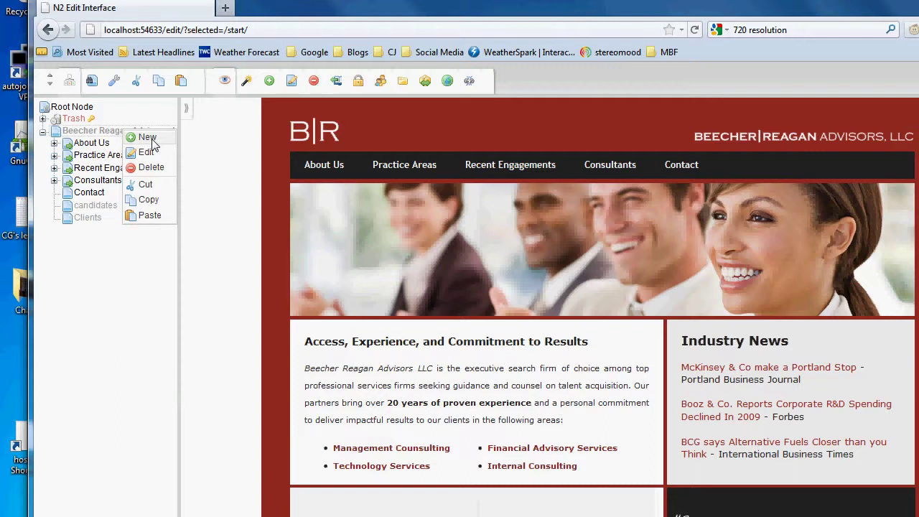
{"action": "left_click", "coordinate": [152, 141]}
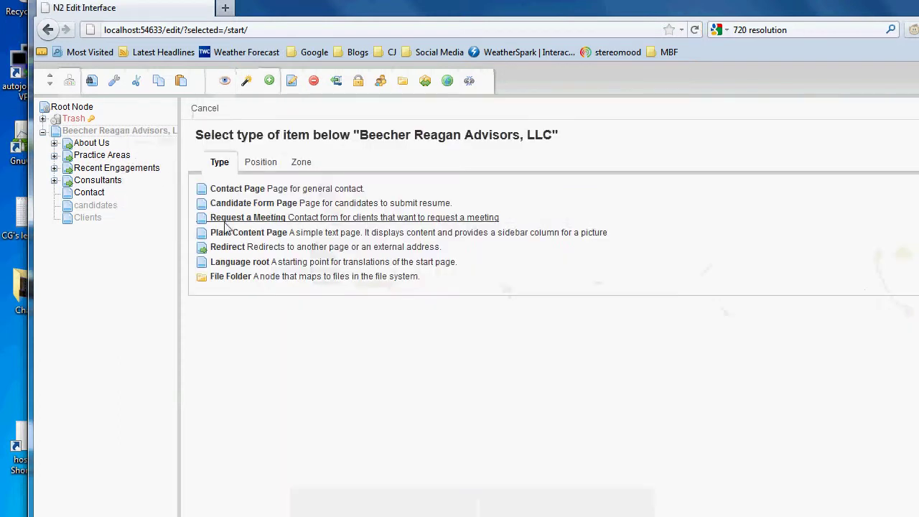
{"action": "left_click", "coordinate": [467, 234]}
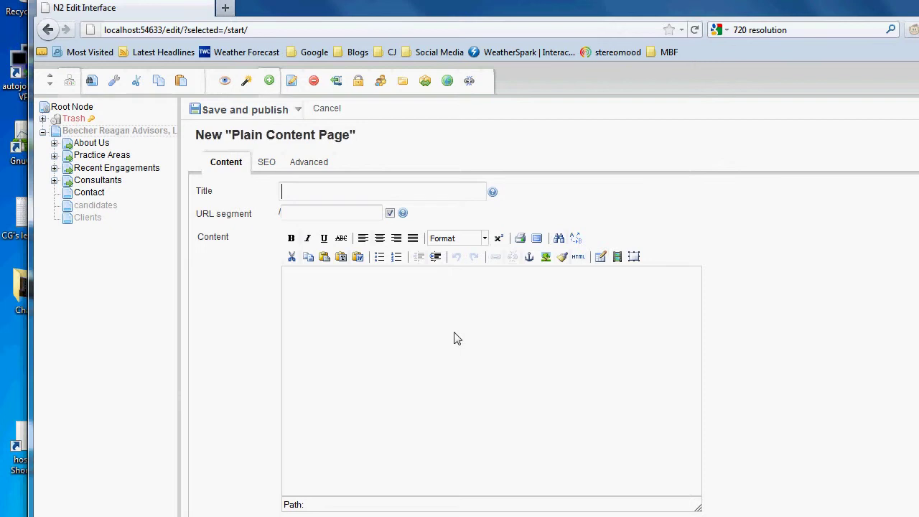
{"action": "type", "text": "Test Page"}
{"action": "key", "text": "Tab"}
{"action": "left_click", "coordinate": [457, 338]}
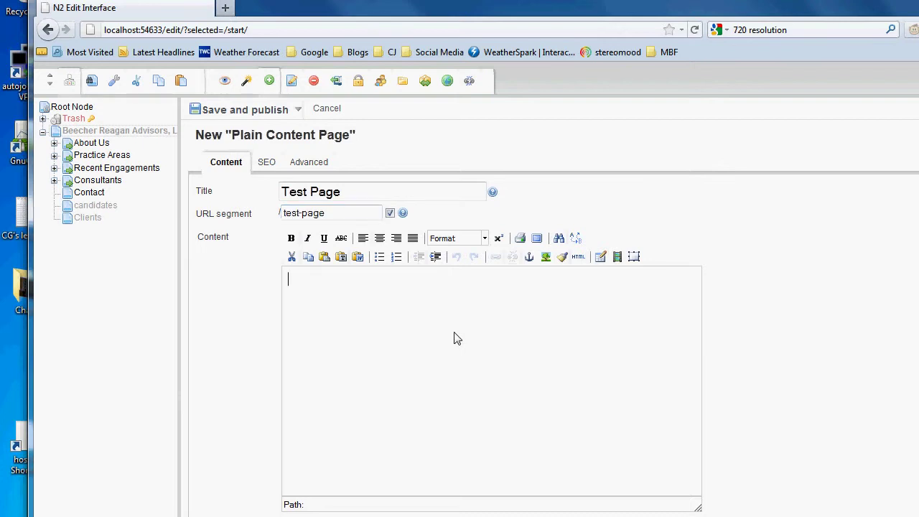
{"action": "type", "text": "This is a test page"}
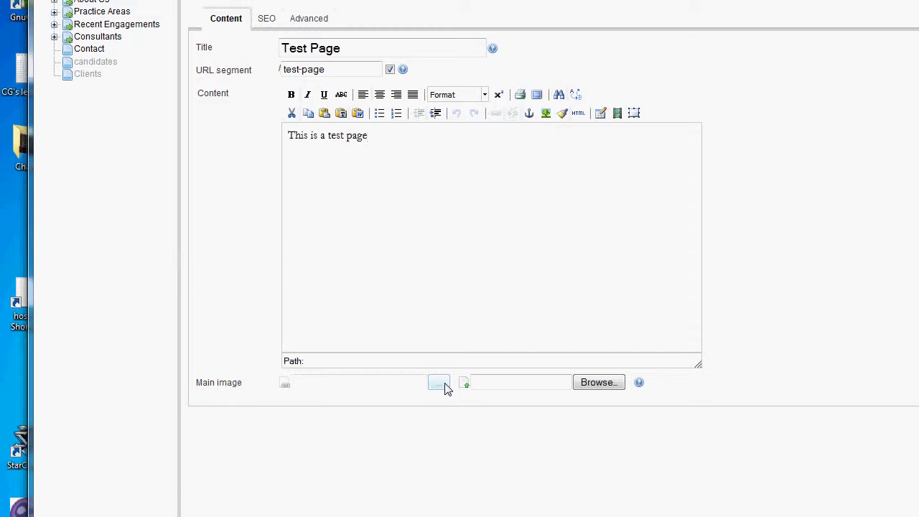
{"action": "left_click", "coordinate": [443, 385]}
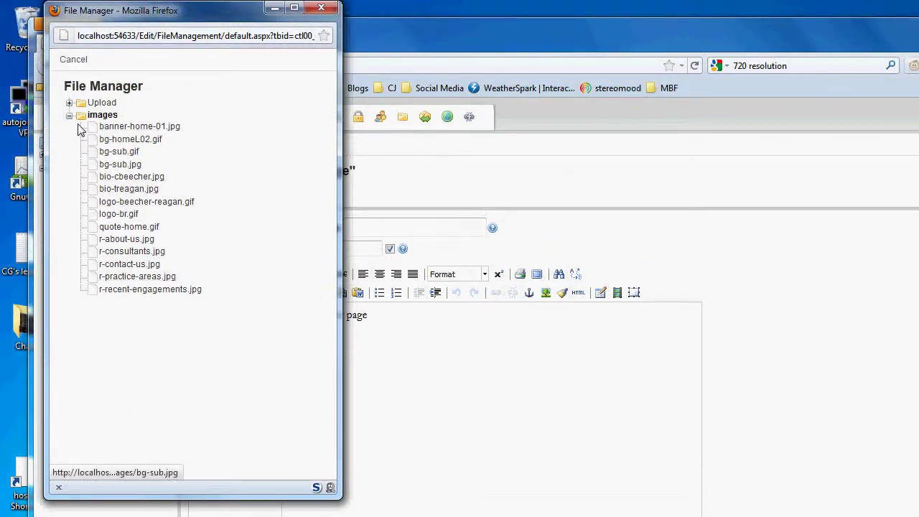
{"action": "left_click", "coordinate": [69, 103]}
{"action": "left_click", "coordinate": [69, 103]}
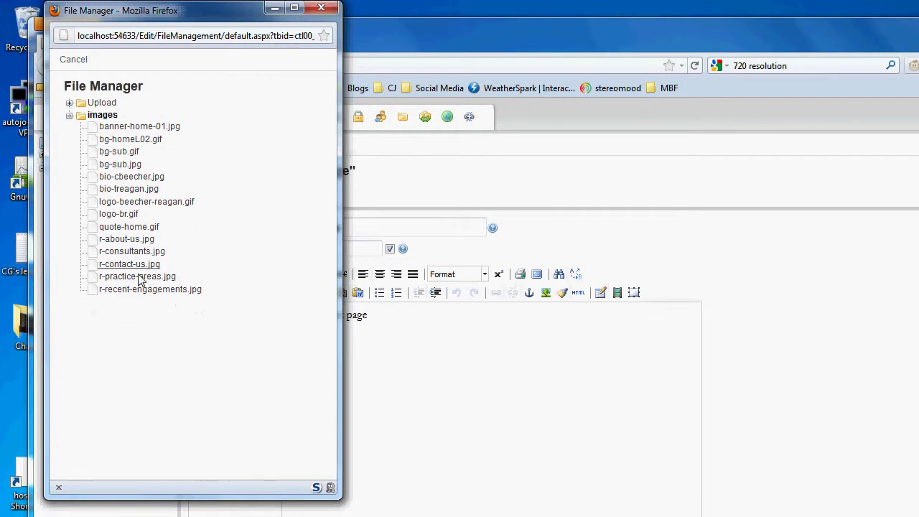
{"action": "left_click", "coordinate": [73, 15]}
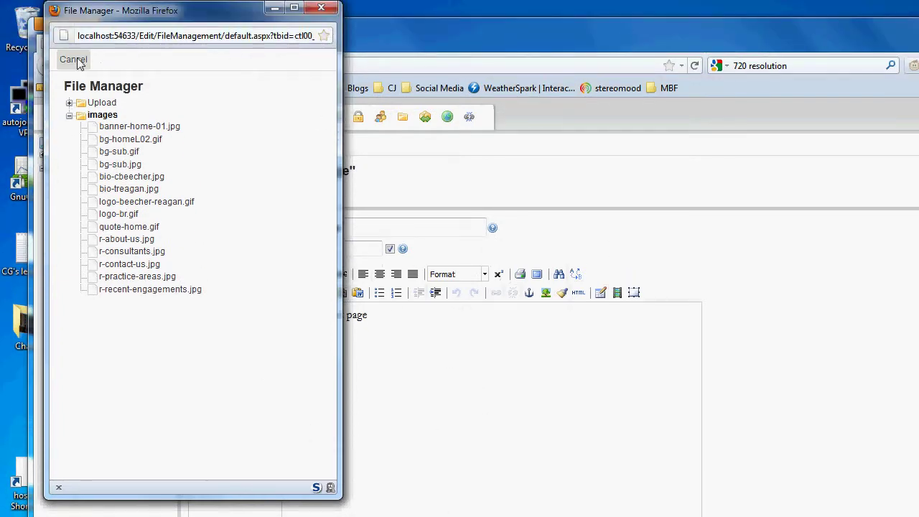
Upload autojockey_logo.jpg as the page's main image, then save and publish the new page.
{"action": "left_click", "coordinate": [608, 363]}
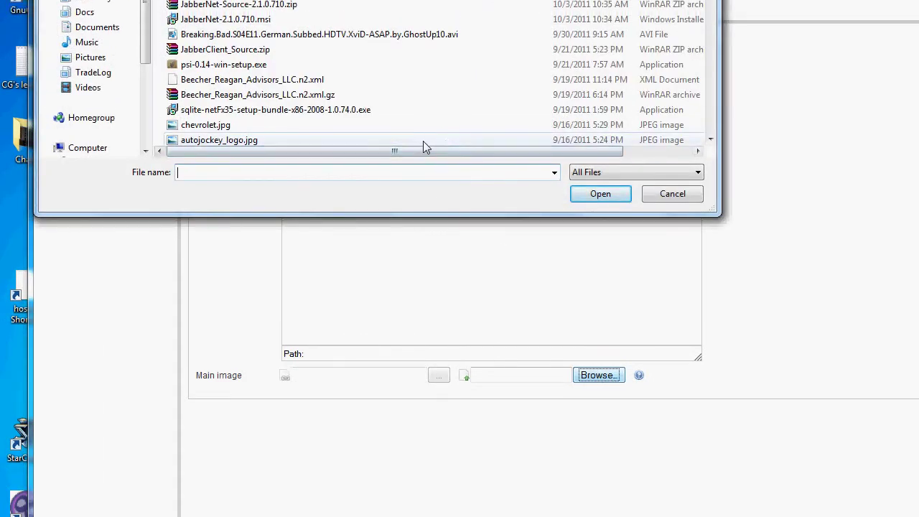
{"action": "left_click", "coordinate": [422, 126]}
{"action": "left_click", "coordinate": [600, 194]}
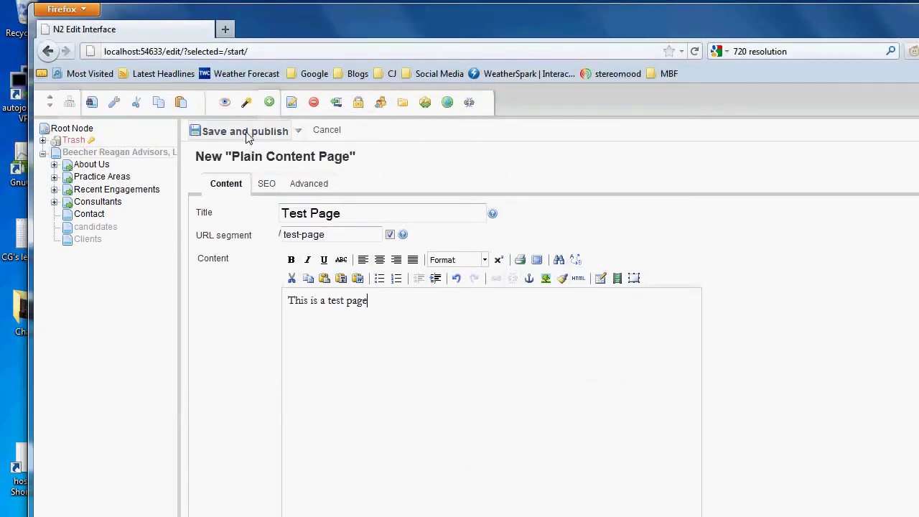
{"action": "left_click", "coordinate": [245, 132]}
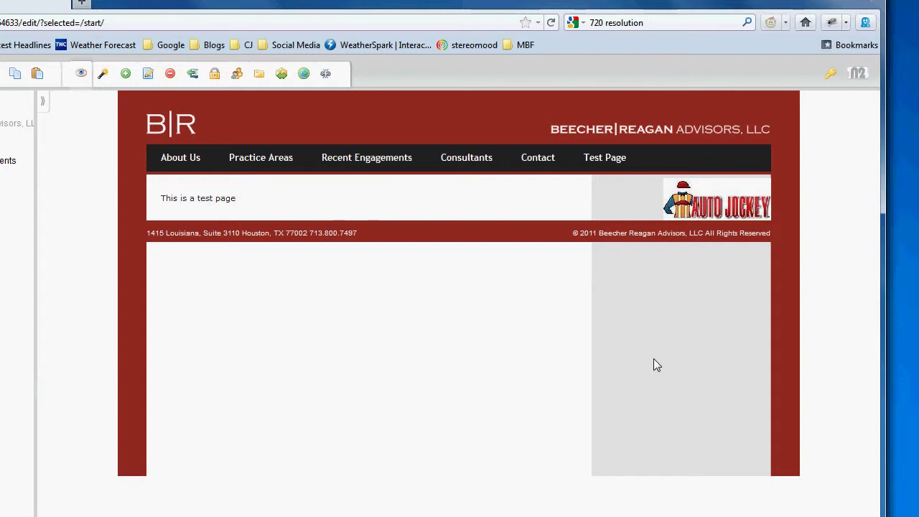
{"action": "mouse_move", "coordinate": [504, 152]}
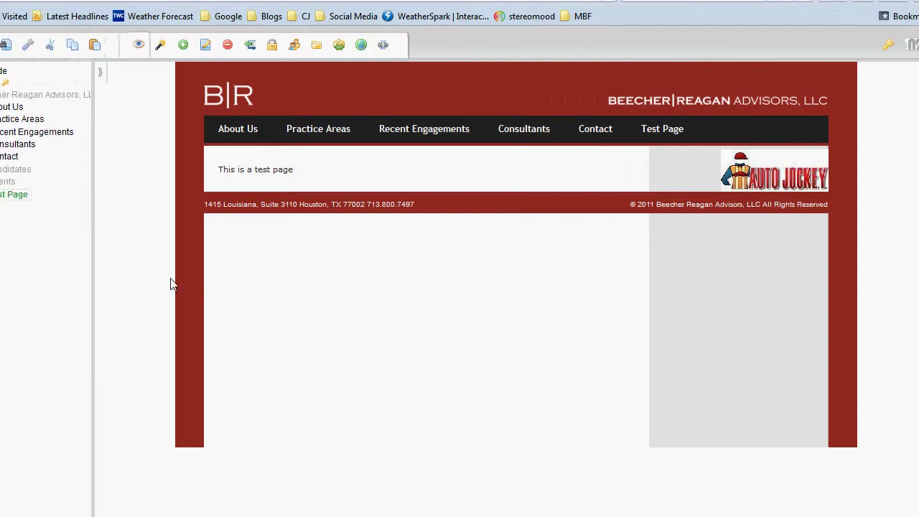
Open Test Page for editing and add a long run of blank lines below its content text.
{"action": "right_click", "coordinate": [97, 197]}
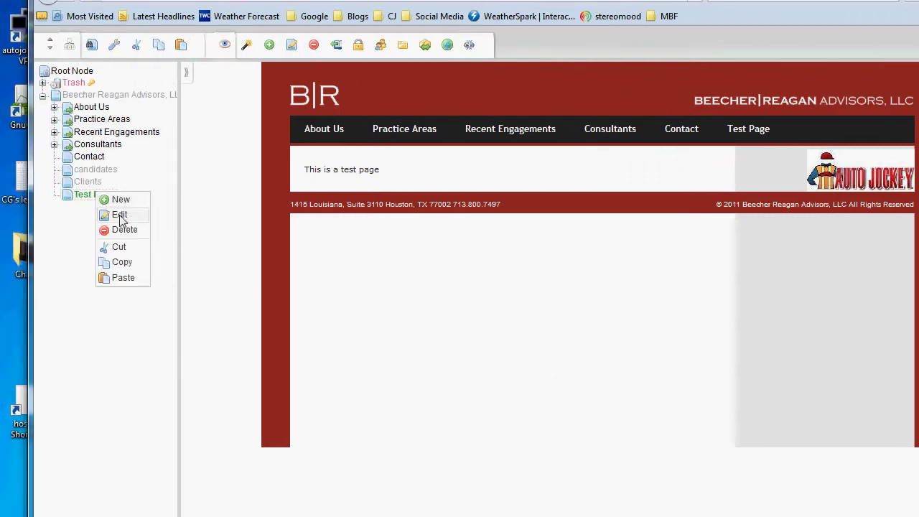
{"action": "left_click", "coordinate": [119, 215]}
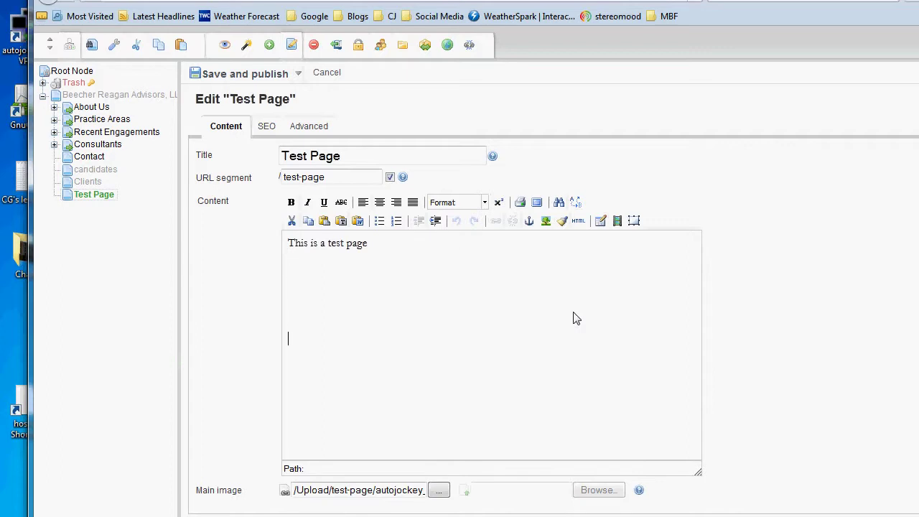
{"action": "key", "text": "Return"}
{"action": "key", "text": "Return"}
{"action": "key", "text": "Return"}
{"action": "key", "text": "Return"}
{"action": "key", "text": "Return"}
{"action": "key", "text": "Return"}
{"action": "key", "text": "Return"}
{"action": "key", "text": "Return"}
{"action": "key", "text": "Return"}
{"action": "key", "text": "Return"}
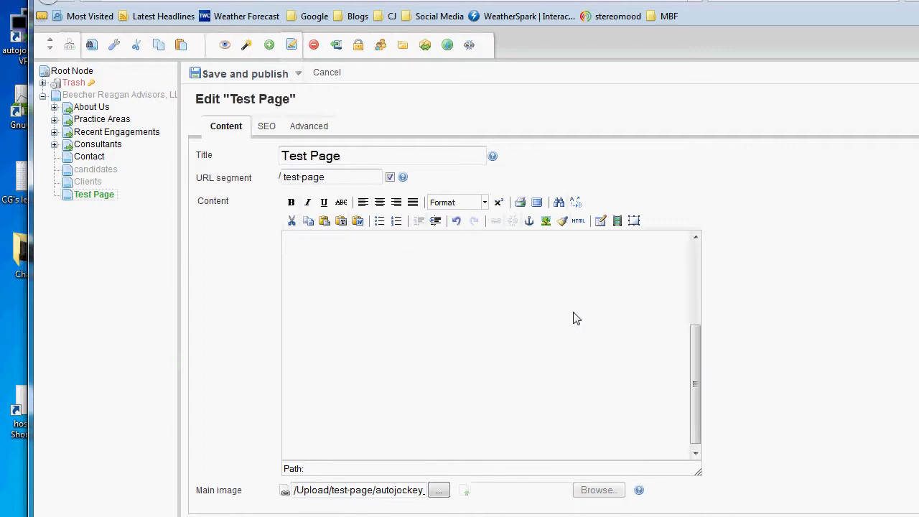
{"action": "scroll", "coordinate": [595, 352], "scroll_direction": "up", "scroll_amount": 3}
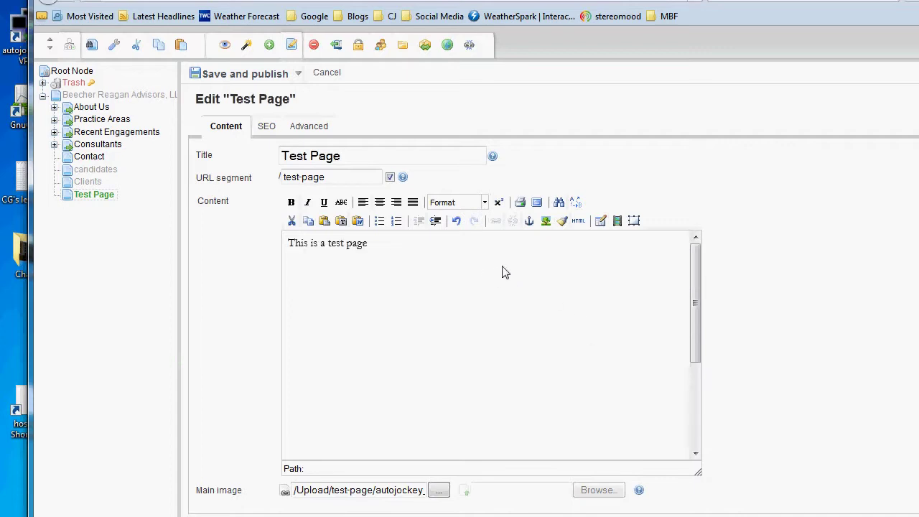
Check the content's HTML source, save and publish Test Page, and look over the longer published page.
{"action": "left_click", "coordinate": [579, 222]}
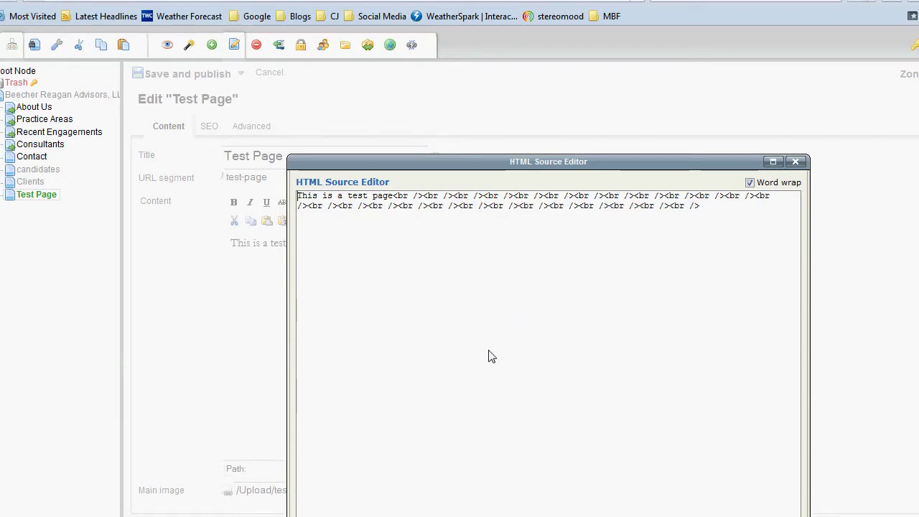
{"action": "left_click", "coordinate": [344, 388]}
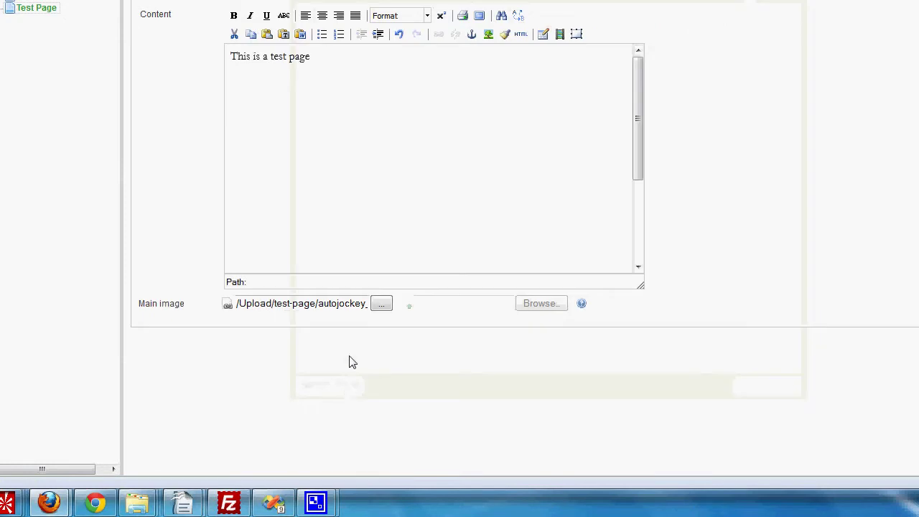
{"action": "left_click", "coordinate": [233, 133]}
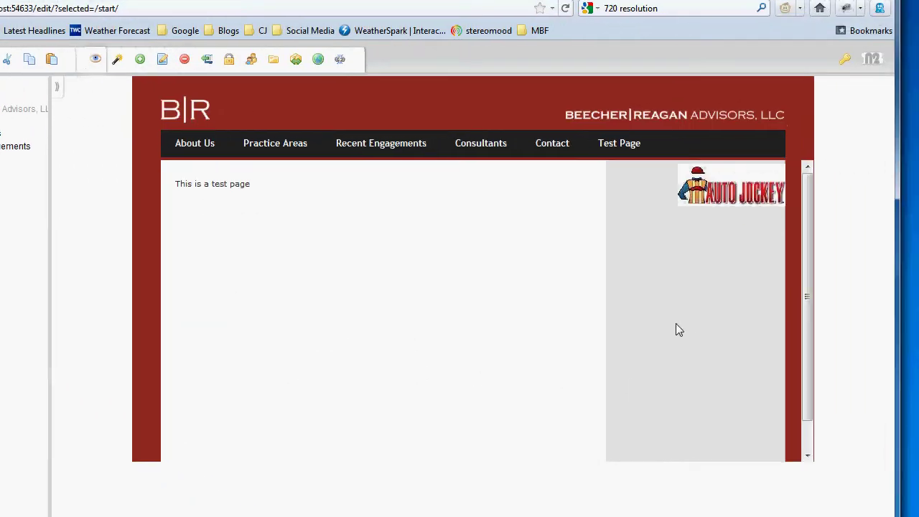
{"action": "scroll", "coordinate": [676, 330], "scroll_direction": "down", "scroll_amount": 1}
{"action": "scroll", "coordinate": [678, 345], "scroll_direction": "up", "scroll_amount": 1}
{"action": "scroll", "coordinate": [667, 359], "scroll_direction": "down", "scroll_amount": 1}
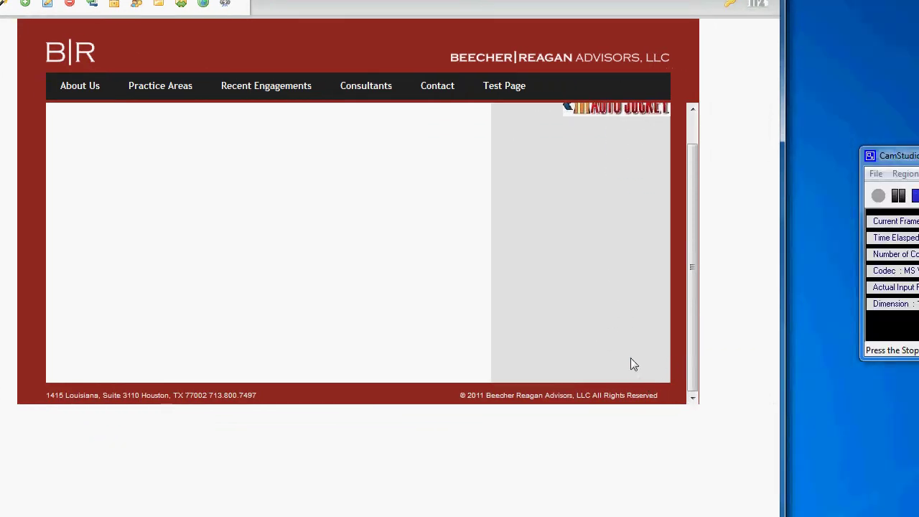
{"action": "scroll", "coordinate": [631, 359], "scroll_direction": "up", "scroll_amount": 1}
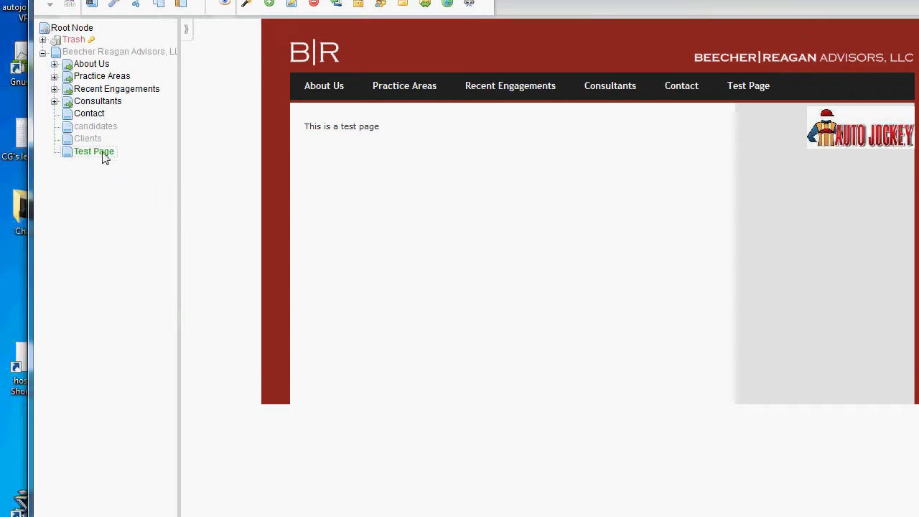
Edit Test Page so that it is not visible in menus, then save and publish it.
{"action": "right_click", "coordinate": [104, 157]}
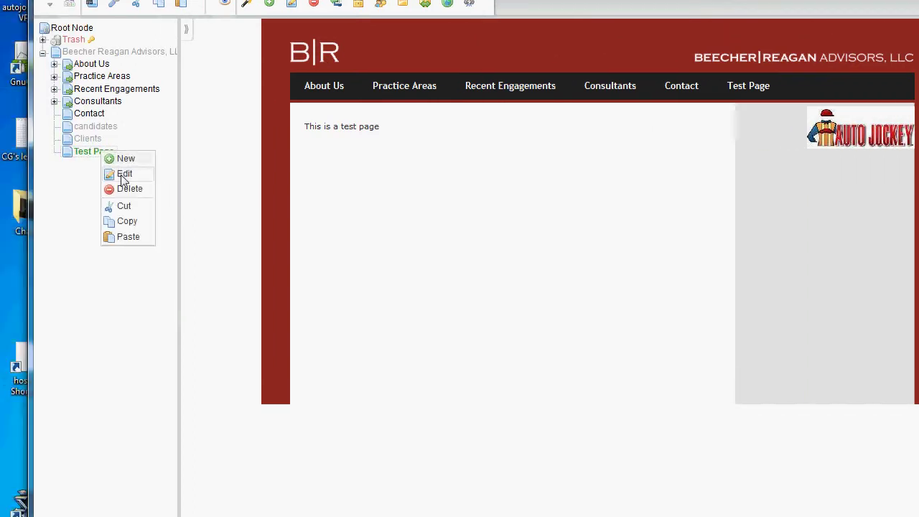
{"action": "left_click", "coordinate": [183, 200]}
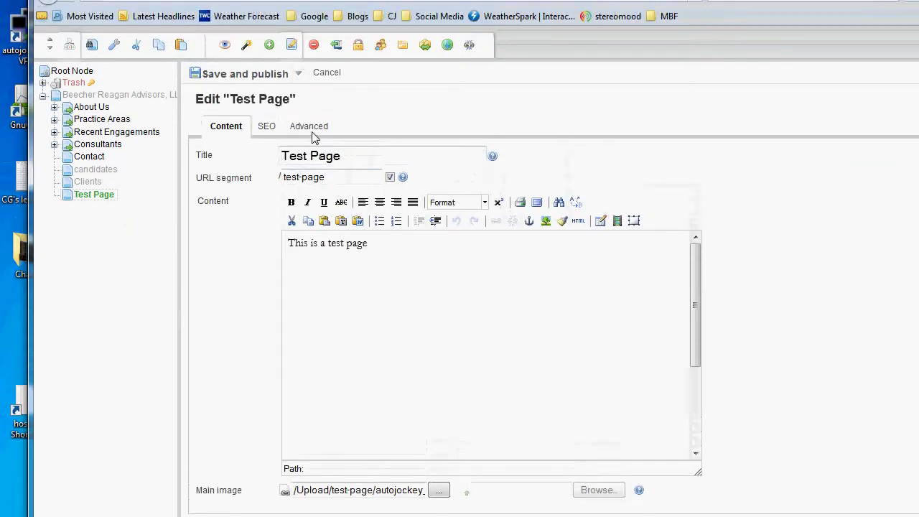
{"action": "left_click", "coordinate": [316, 143]}
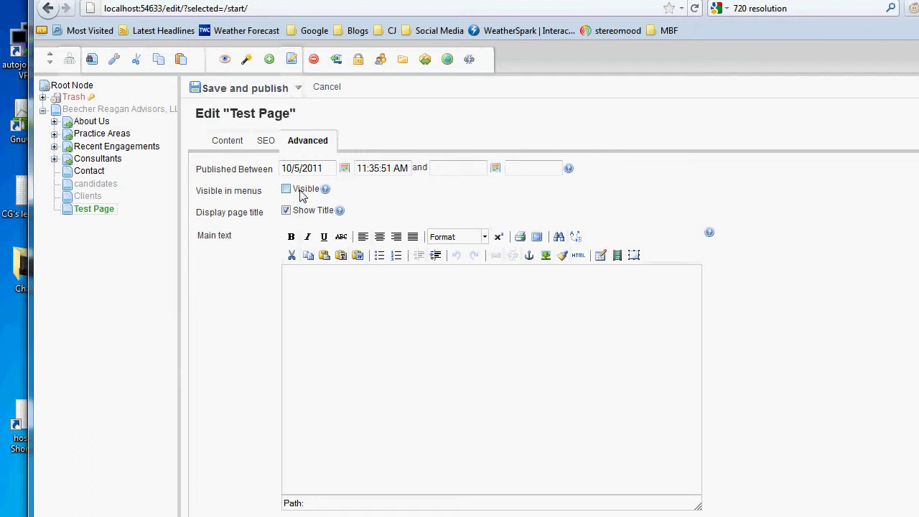
{"action": "left_click", "coordinate": [234, 134]}
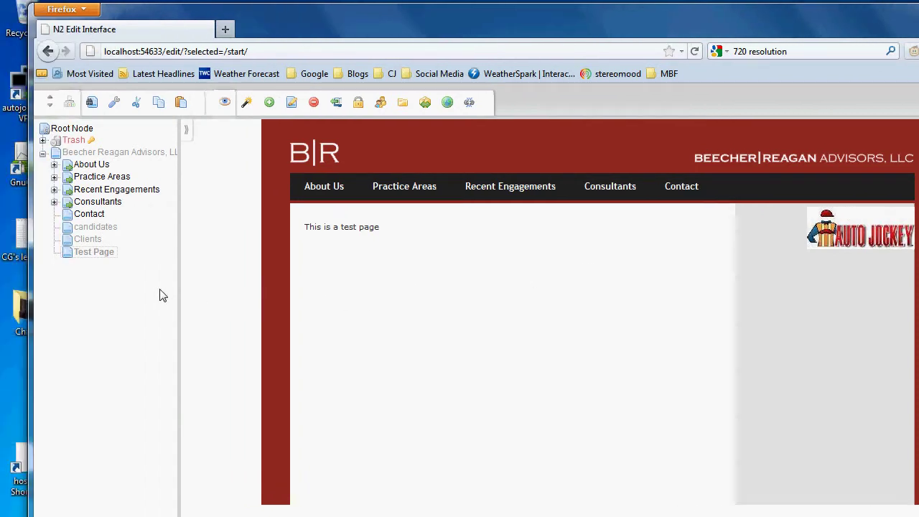
Make Test Page visible in menus again and republish it.
{"action": "right_click", "coordinate": [106, 257]}
{"action": "left_click", "coordinate": [129, 274]}
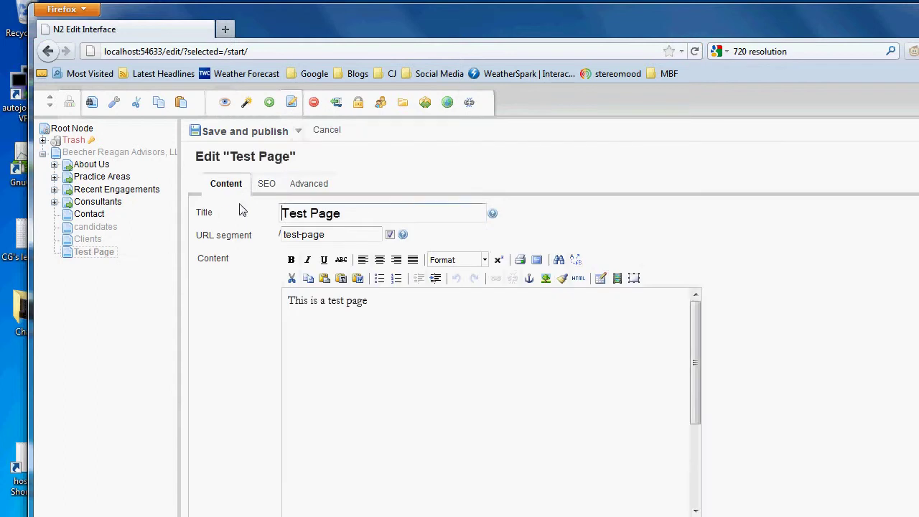
{"action": "left_click", "coordinate": [305, 183]}
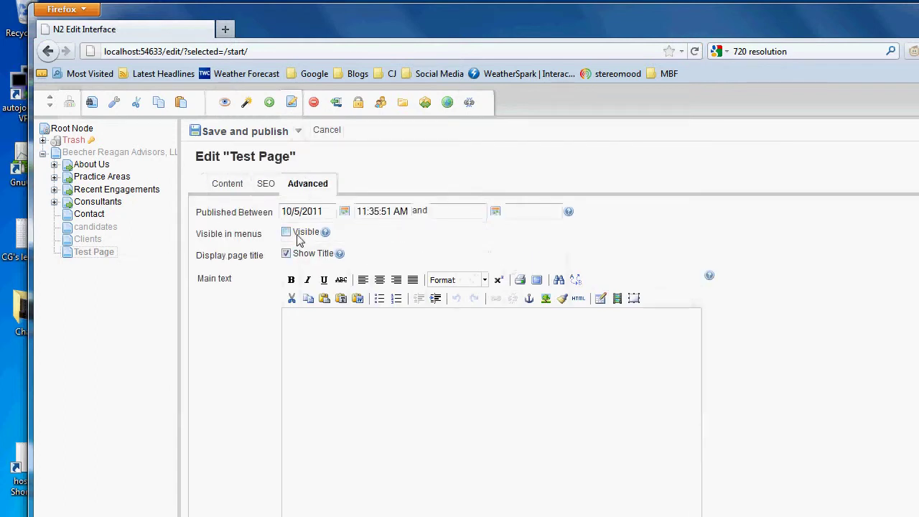
{"action": "left_click", "coordinate": [245, 135]}
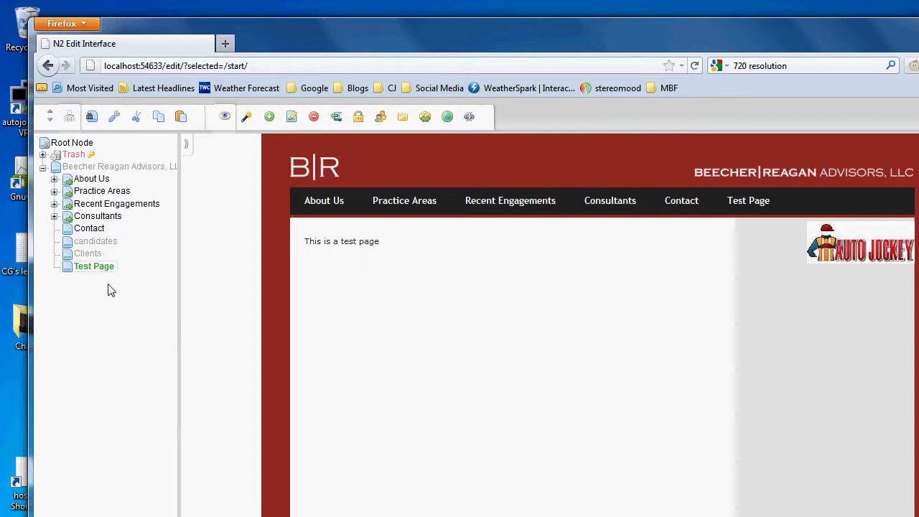
Move Test Page from the site's top level into Practice Areas by cutting and pasting it.
{"action": "left_click", "coordinate": [54, 191]}
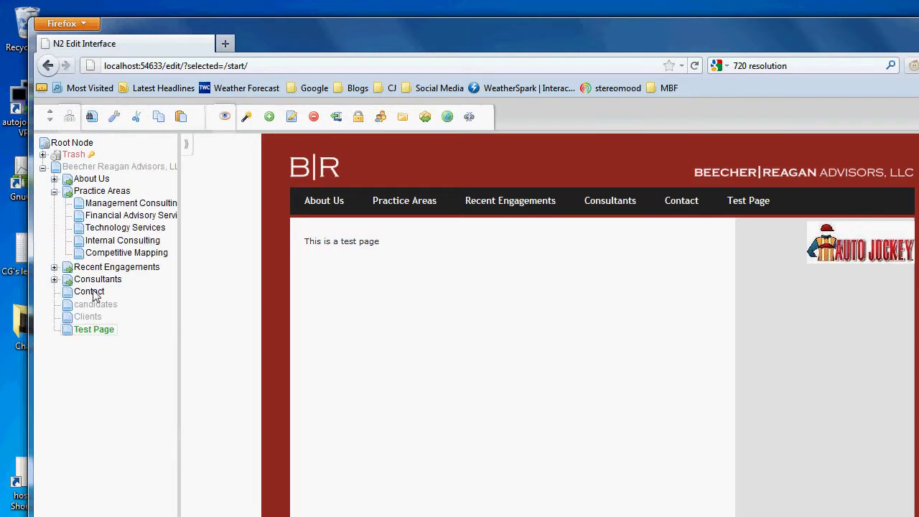
{"action": "right_click", "coordinate": [106, 336]}
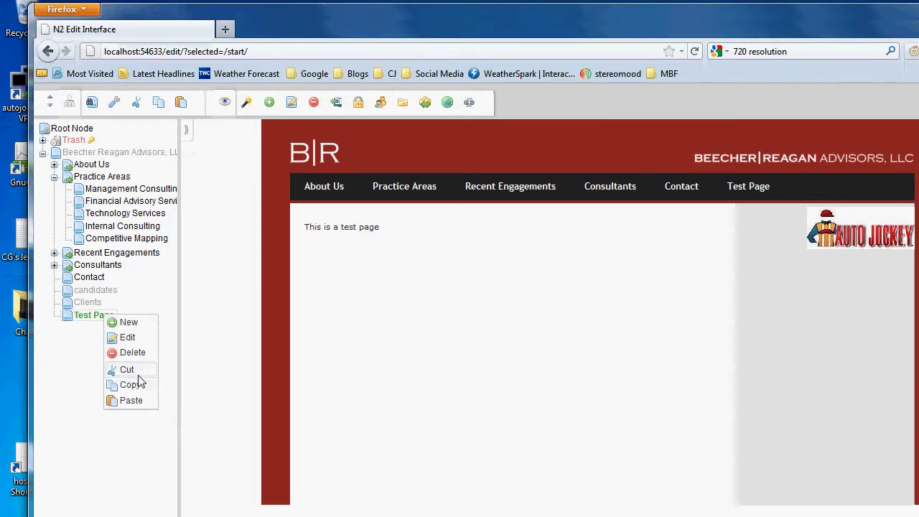
{"action": "left_click", "coordinate": [140, 371]}
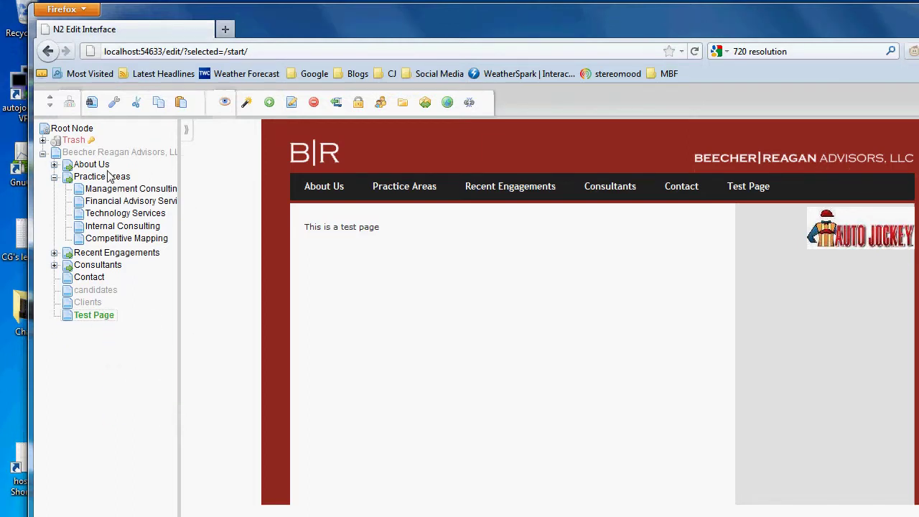
{"action": "right_click", "coordinate": [106, 180]}
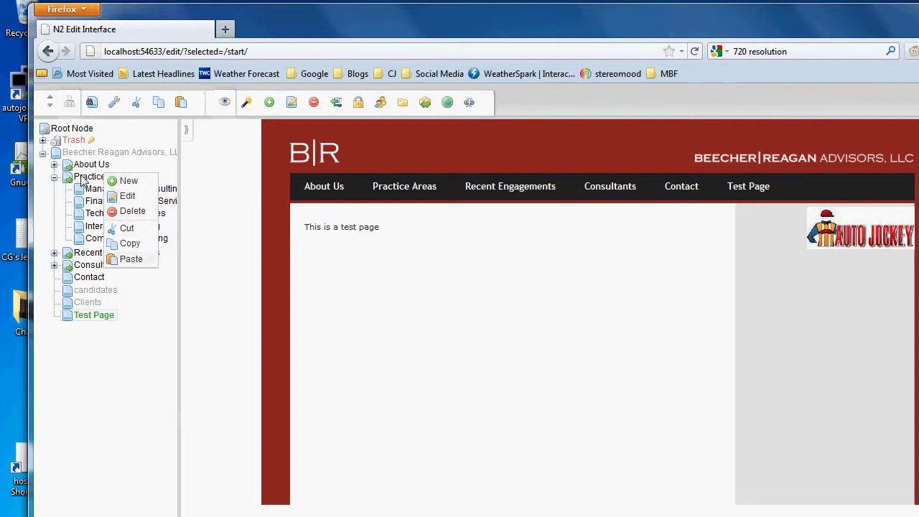
{"action": "left_click", "coordinate": [128, 258]}
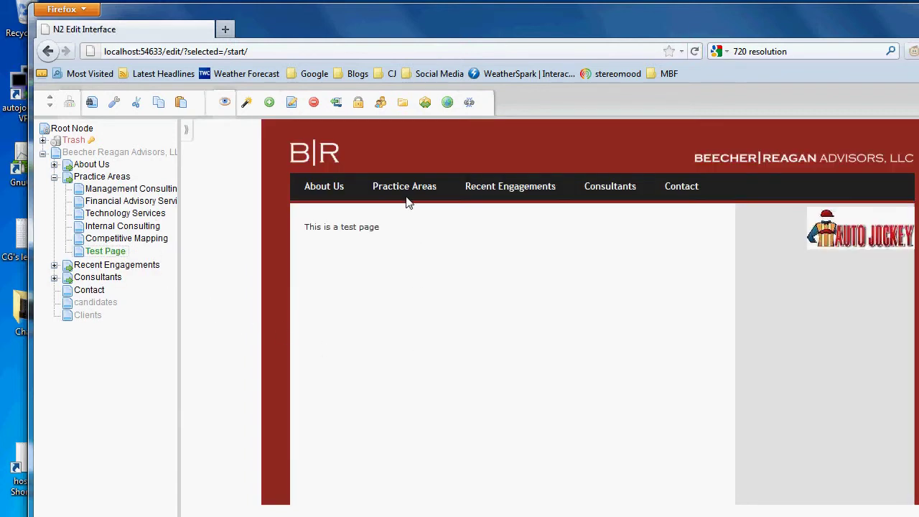
{"action": "mouse_move", "coordinate": [407, 192]}
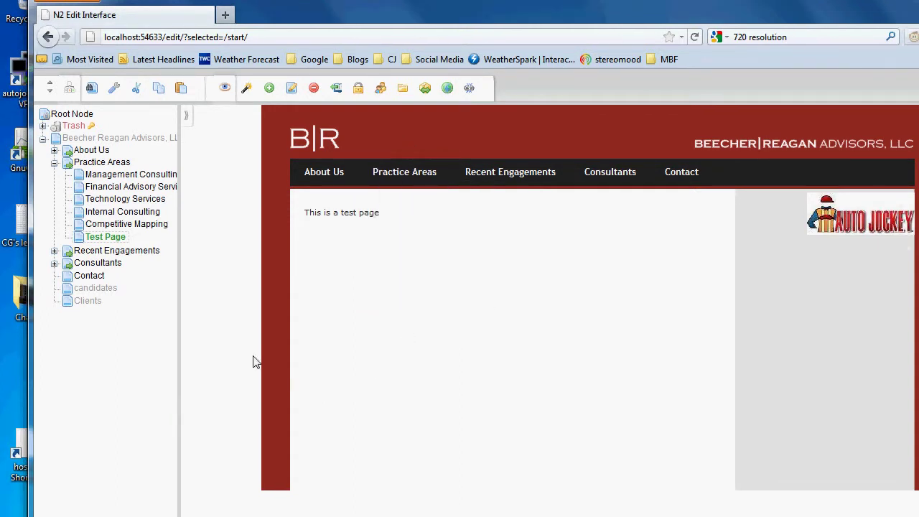
Edit Test Page to add the line "This is a revions 01." below its text, then save and publish it.
{"action": "right_click", "coordinate": [117, 237]}
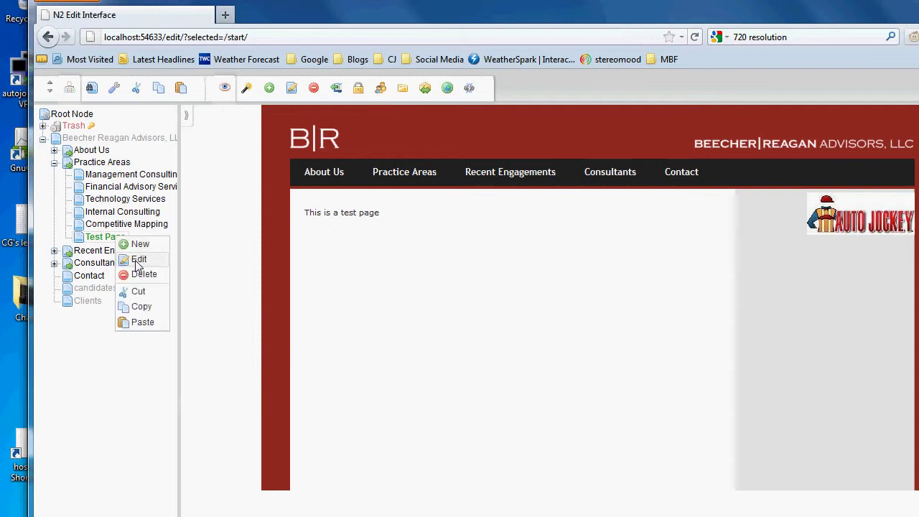
{"action": "left_click", "coordinate": [138, 260]}
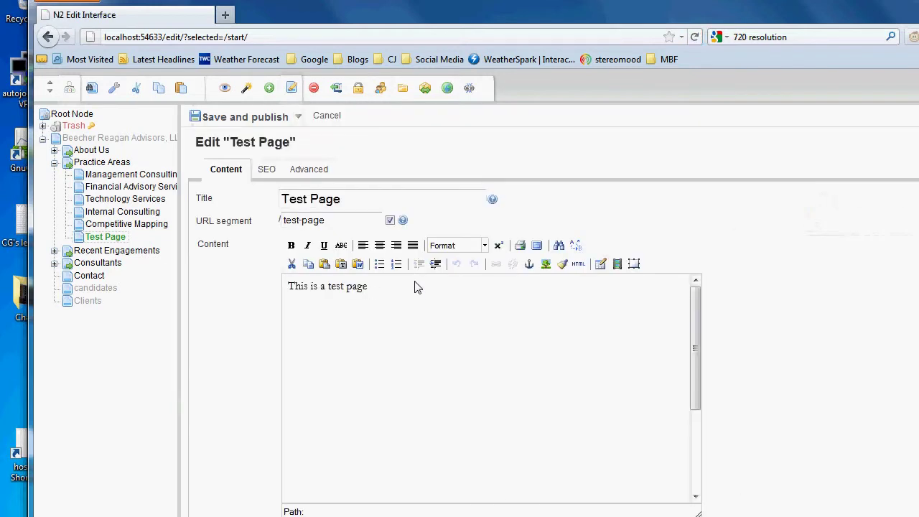
{"action": "key", "text": "Return"}
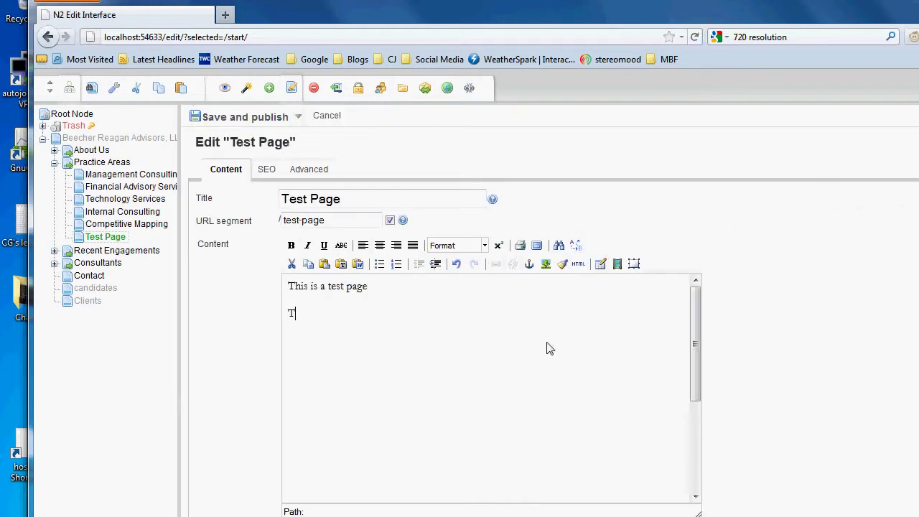
{"action": "type", "text": "This is a revions 01."}
{"action": "left_click", "coordinate": [247, 119]}
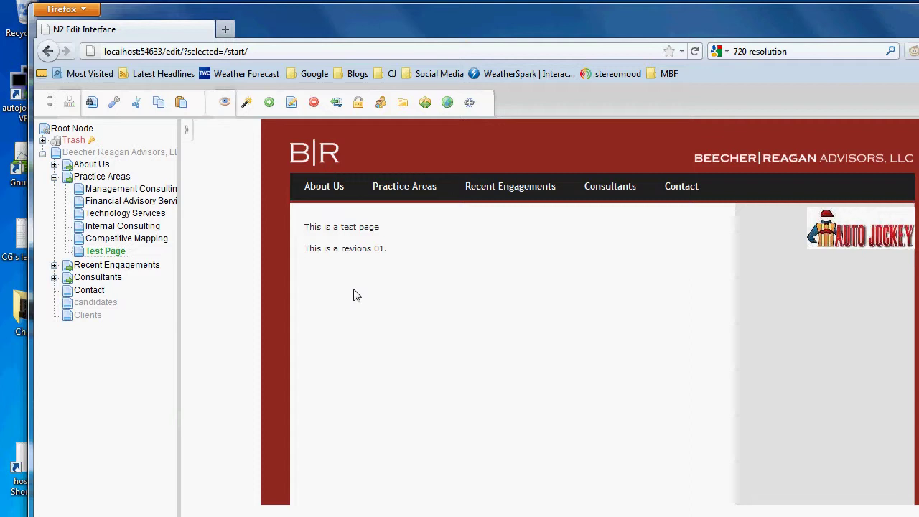
Edit Test Page again to add the line "This is a revion 02.", then save and publish it.
{"action": "right_click", "coordinate": [111, 252]}
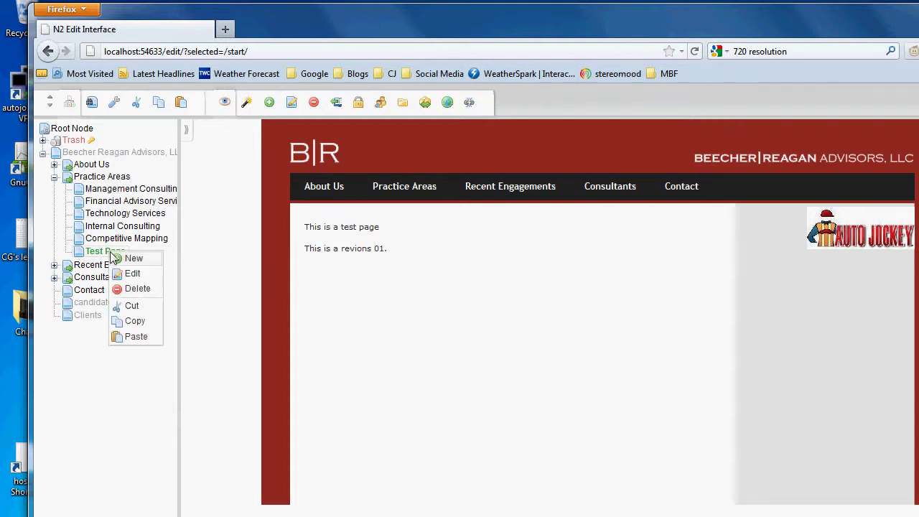
{"action": "left_click", "coordinate": [132, 272]}
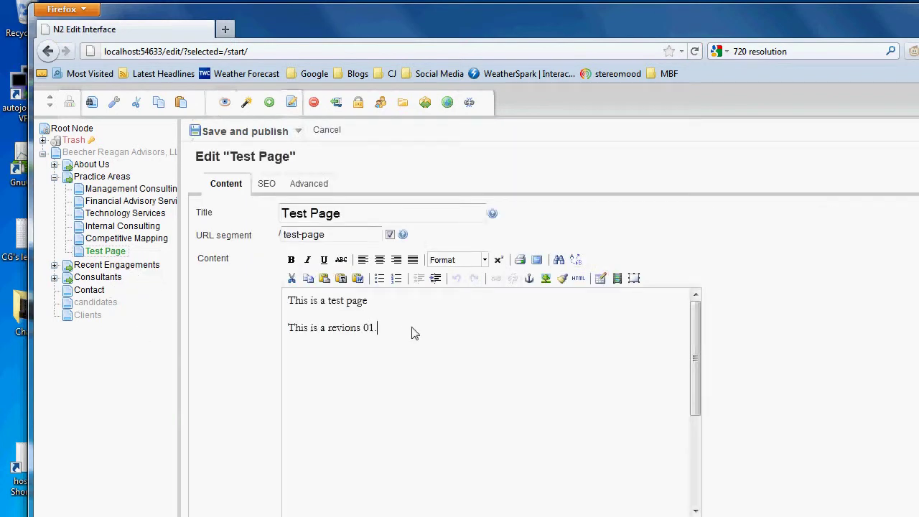
{"action": "left_click", "coordinate": [413, 333]}
{"action": "key", "text": "Return"}
{"action": "type", "text": "This is a revion 02."}
{"action": "left_click", "coordinate": [238, 132]}
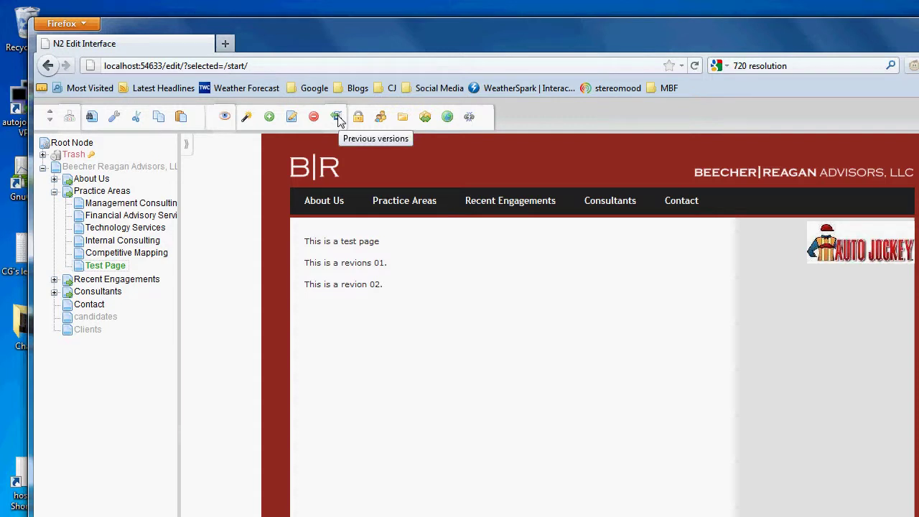
Roll Test Page back by publishing version ID 65 from its previous versions, then publish that version once more.
{"action": "left_click", "coordinate": [337, 117]}
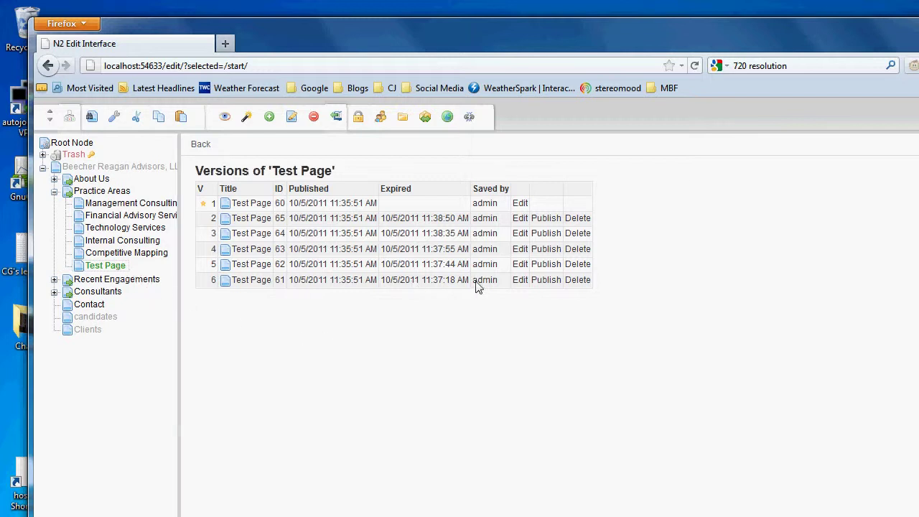
{"action": "left_click", "coordinate": [546, 218]}
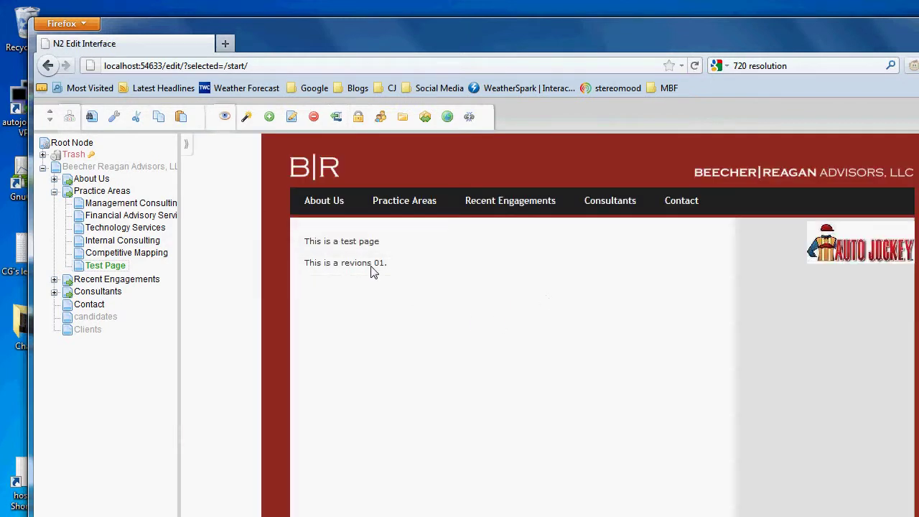
{"action": "left_click", "coordinate": [338, 118]}
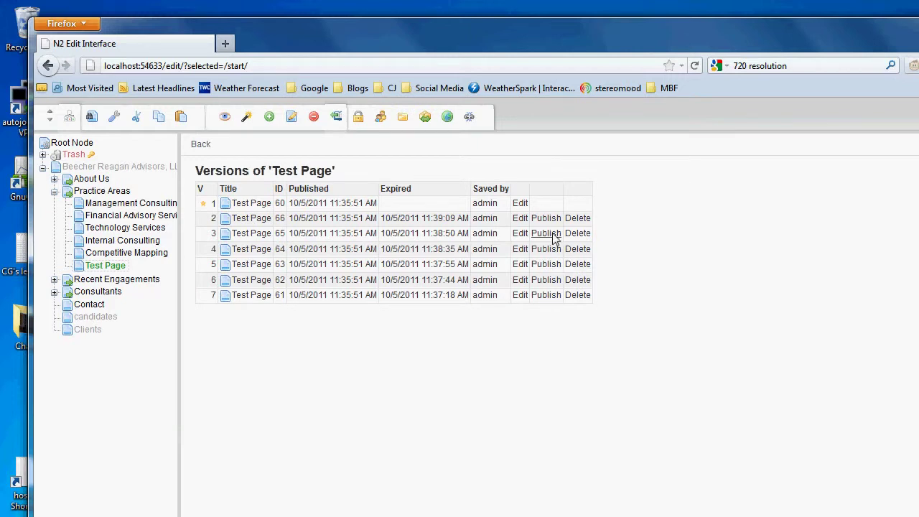
{"action": "left_click", "coordinate": [554, 234]}
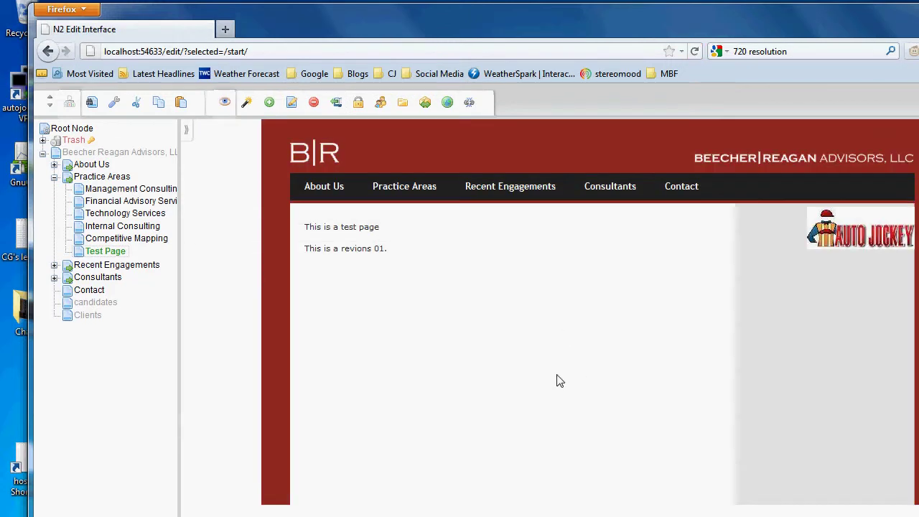
Publish version ID 67 and then version ID 65 of Test Page from its previous versions.
{"action": "right_click", "coordinate": [115, 252]}
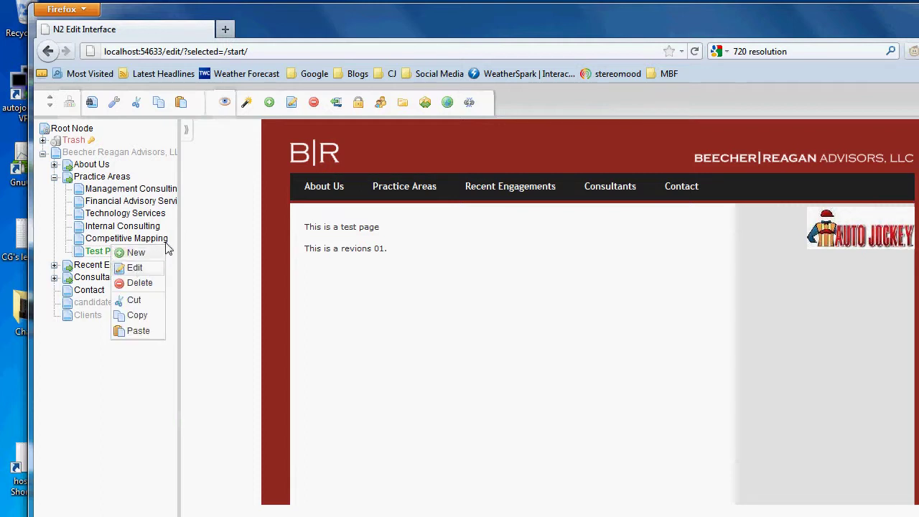
{"action": "left_click", "coordinate": [336, 105]}
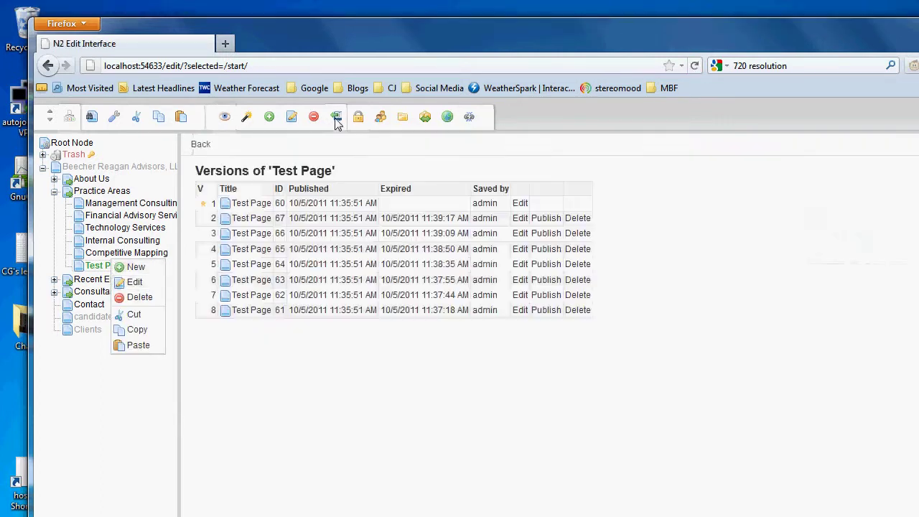
{"action": "left_click", "coordinate": [547, 220]}
{"action": "right_click", "coordinate": [101, 265]}
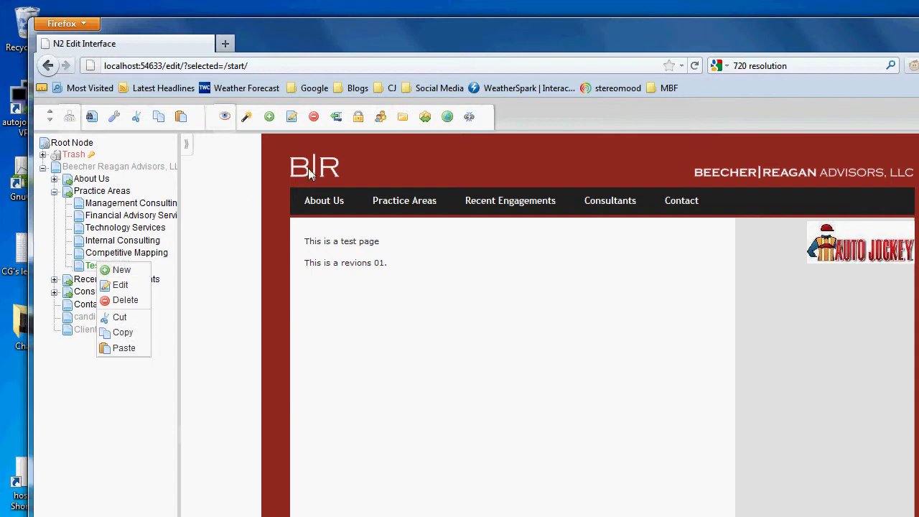
{"action": "left_click", "coordinate": [335, 117]}
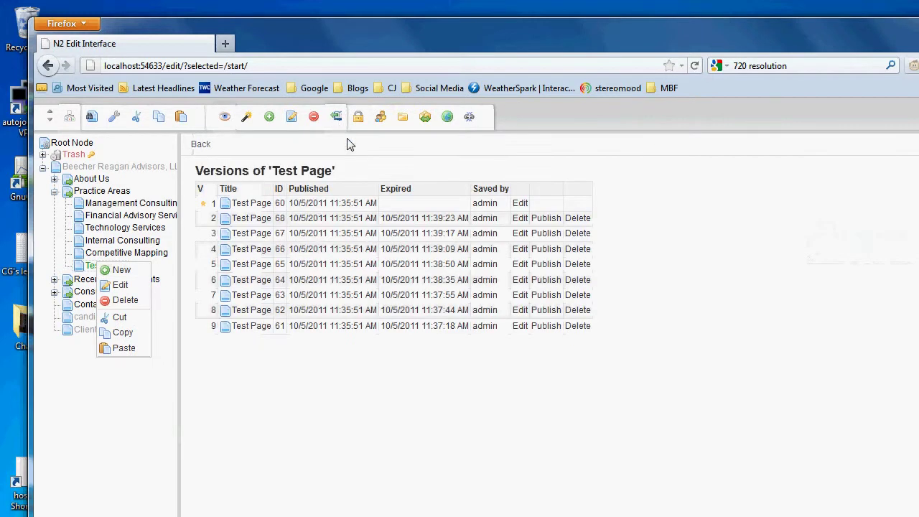
{"action": "left_click", "coordinate": [547, 265]}
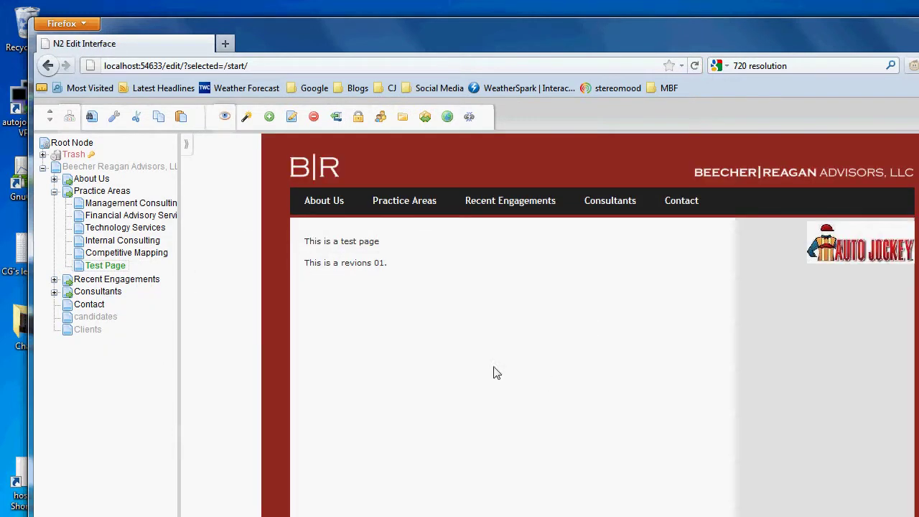
Check Test Page's content in the editor without saving, then publish its version ID 62 and review the version list.
{"action": "right_click", "coordinate": [109, 267]}
{"action": "left_click", "coordinate": [129, 281]}
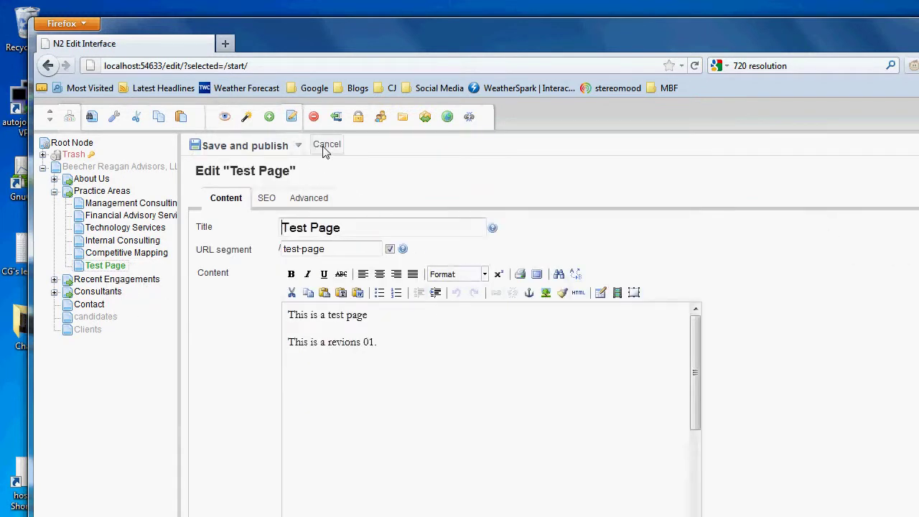
{"action": "left_click", "coordinate": [323, 148]}
{"action": "left_click", "coordinate": [336, 116]}
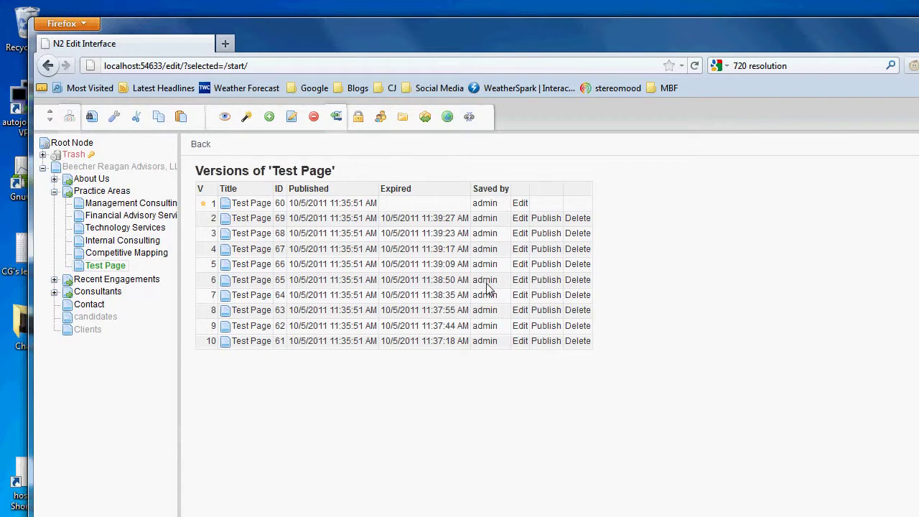
{"action": "left_click", "coordinate": [545, 327]}
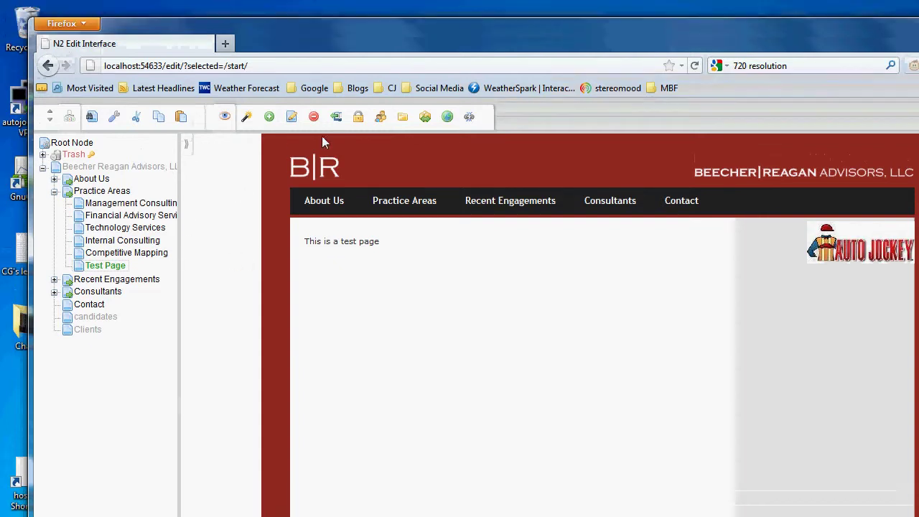
{"action": "left_click", "coordinate": [336, 88]}
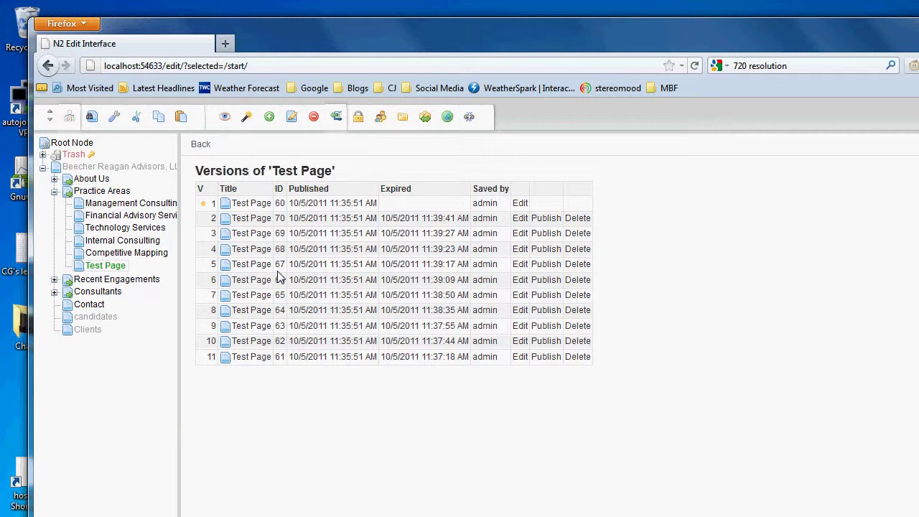
Examine the mail recipient settings of the candidates and Clients pages and the contact header of the Contact page.
{"action": "right_click", "coordinate": [107, 323]}
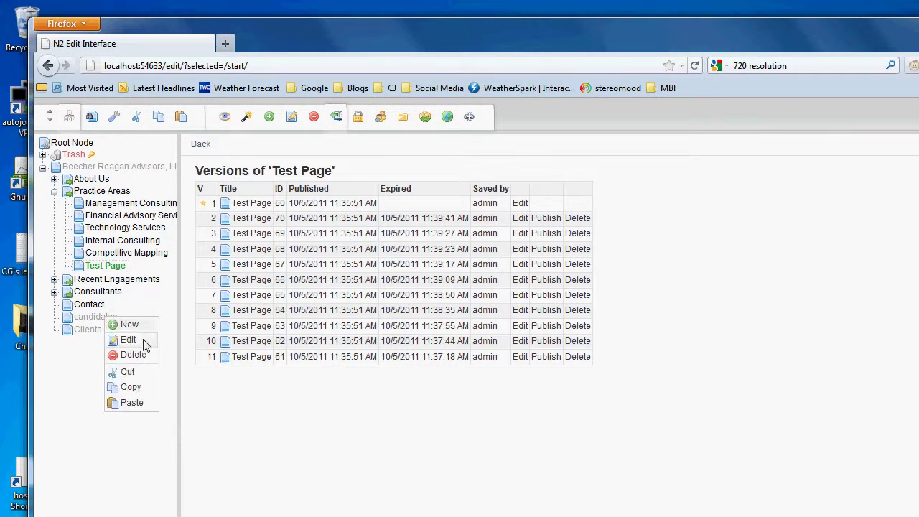
{"action": "left_click", "coordinate": [123, 344]}
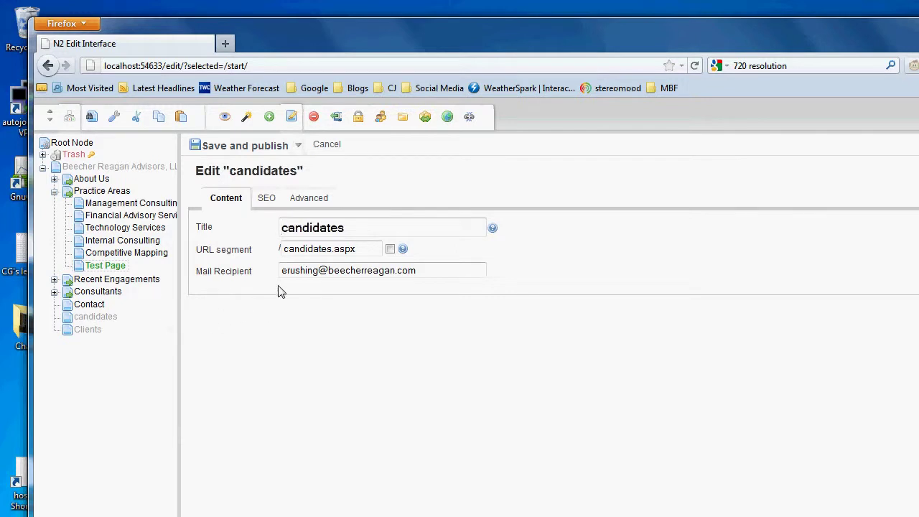
{"action": "left_click_drag", "start_coordinate": [446, 274], "coordinate": [243, 271]}
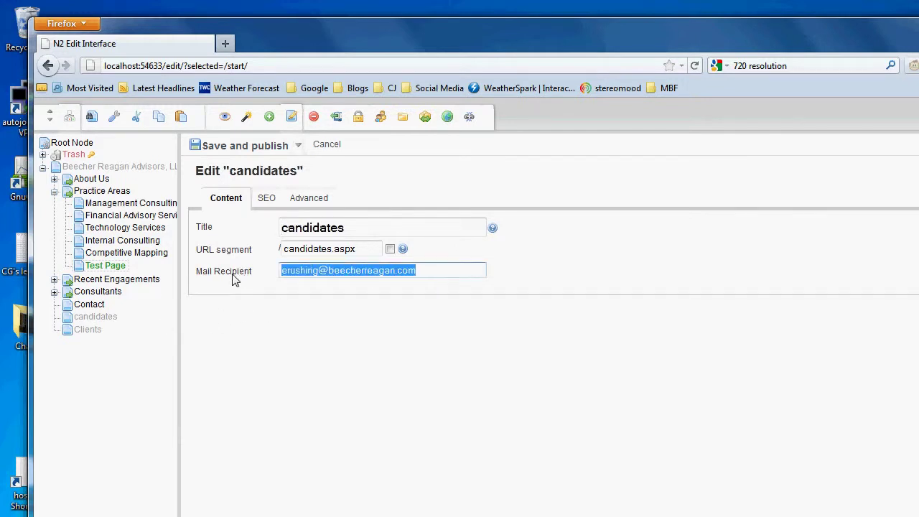
{"action": "left_click", "coordinate": [351, 275]}
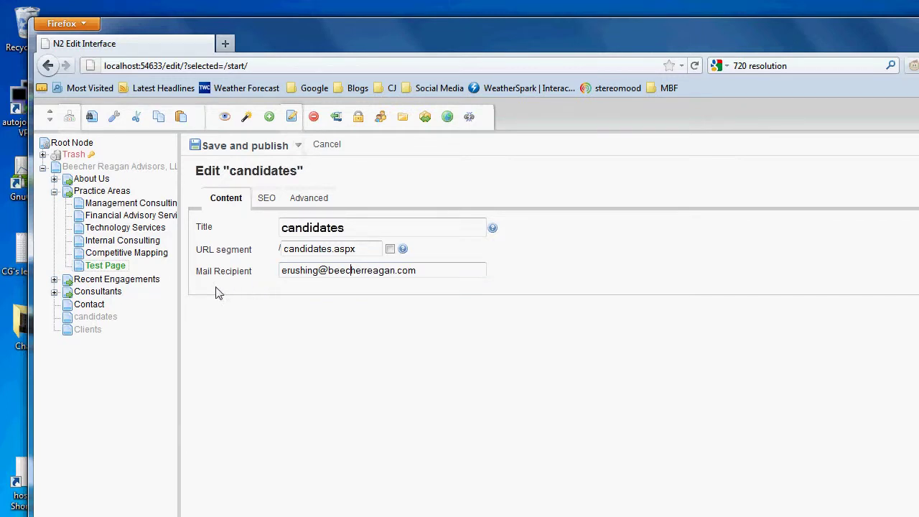
{"action": "right_click", "coordinate": [94, 330]}
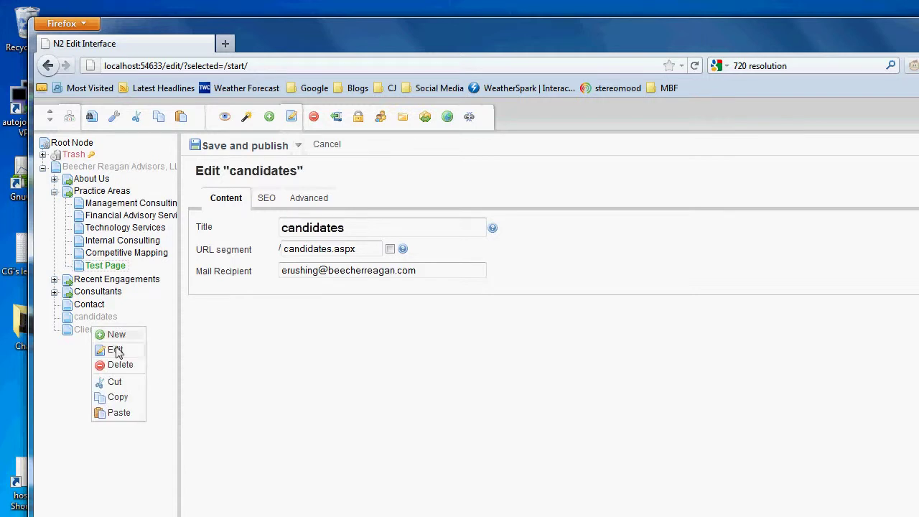
{"action": "left_click", "coordinate": [116, 352]}
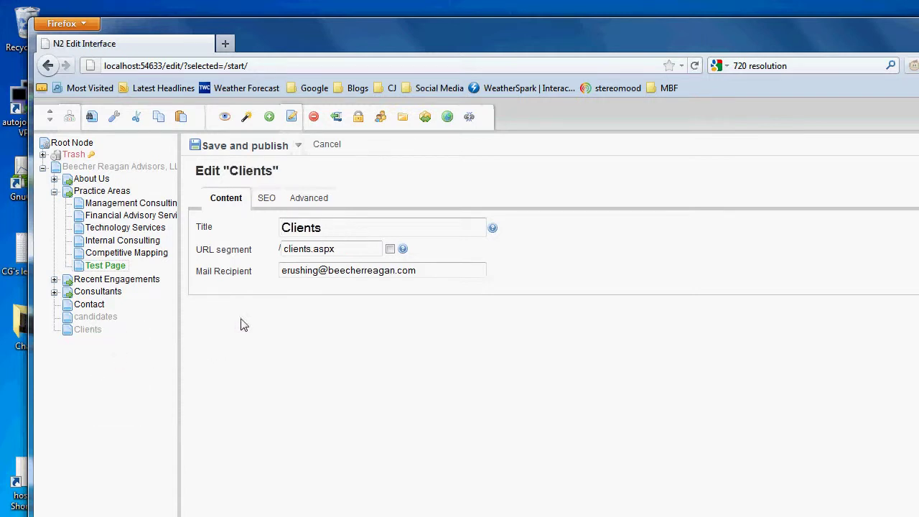
{"action": "right_click", "coordinate": [90, 307]}
{"action": "left_click", "coordinate": [115, 338]}
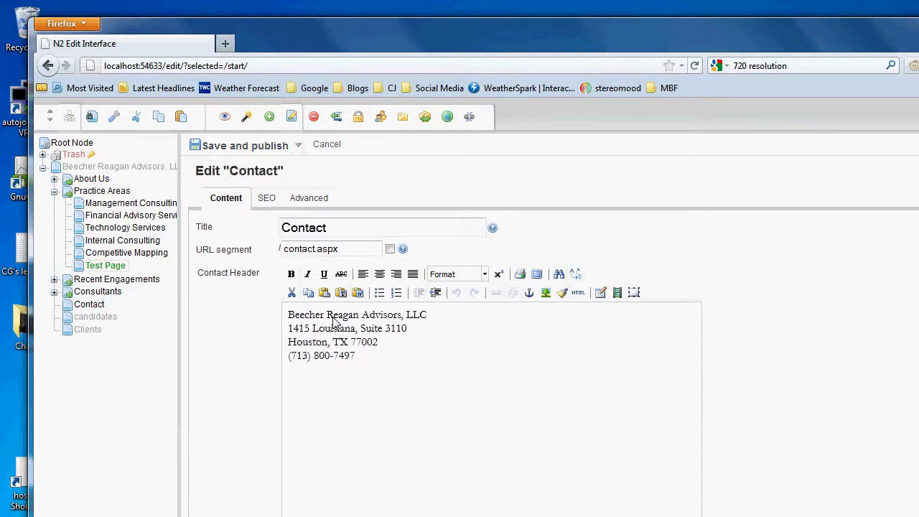
Move Test Page up two places within Practice Areas, above Internal Consulting, and reload the site to check the navigation order.
{"action": "left_click", "coordinate": [117, 267]}
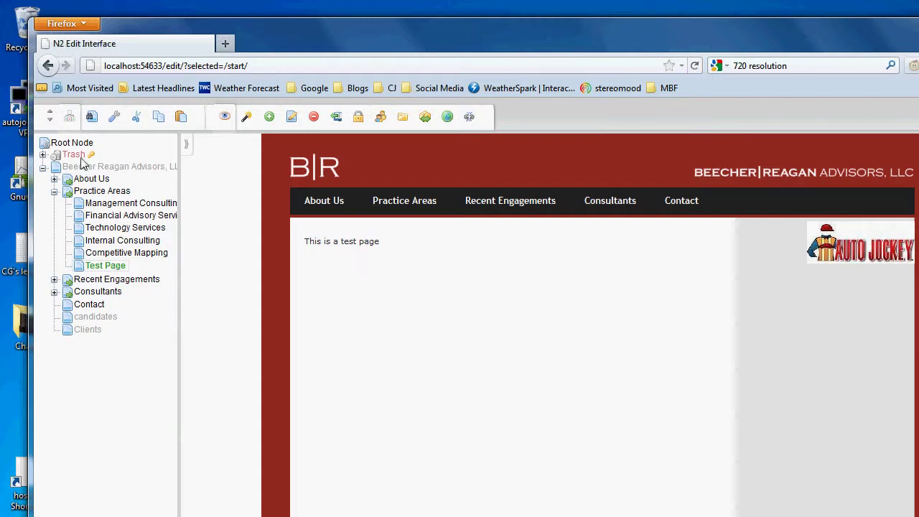
{"action": "left_click", "coordinate": [52, 116]}
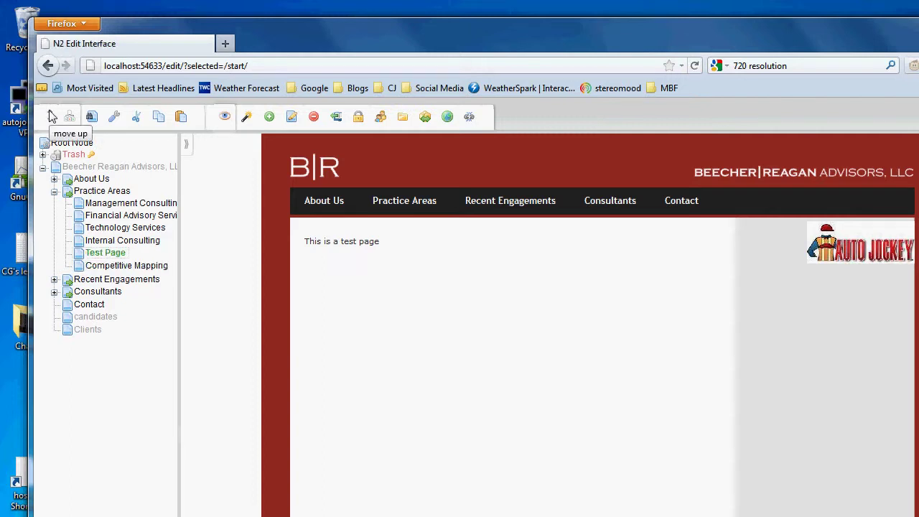
{"action": "left_click", "coordinate": [51, 116]}
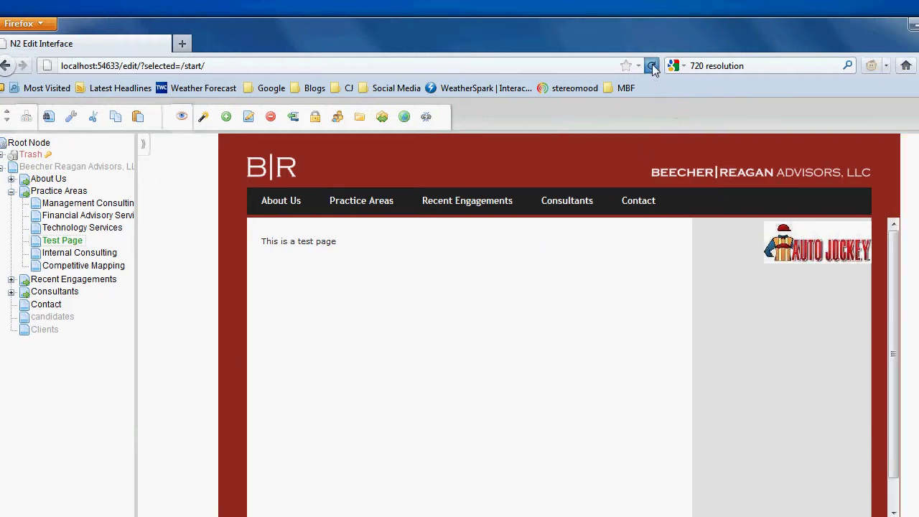
{"action": "left_click", "coordinate": [652, 66]}
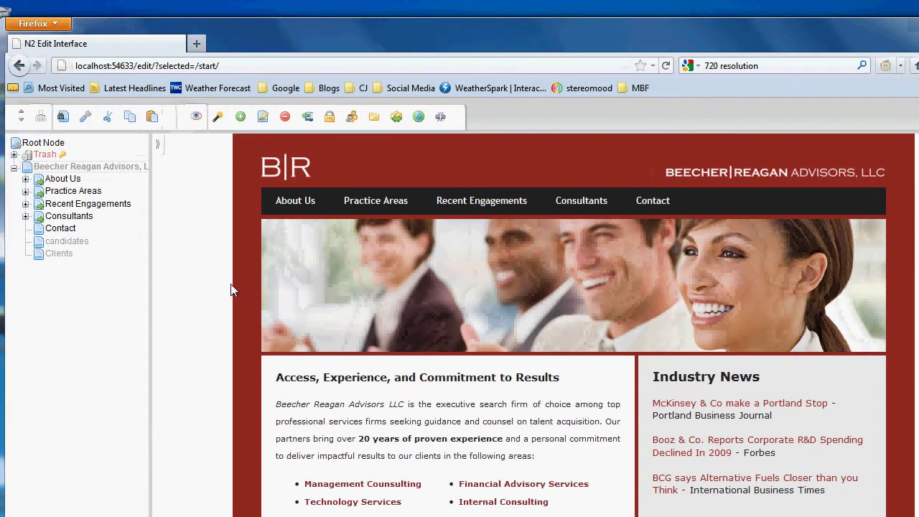
{"action": "mouse_move", "coordinate": [373, 203]}
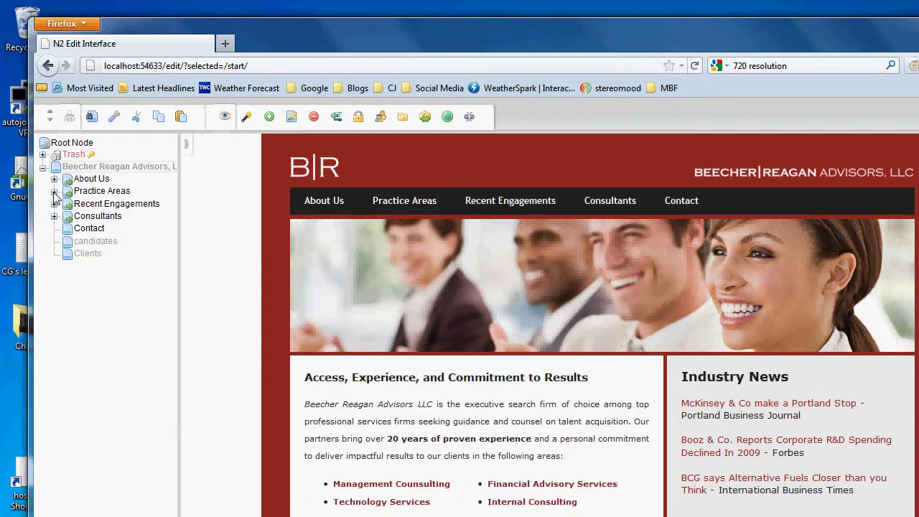
{"action": "left_click", "coordinate": [55, 191]}
{"action": "mouse_move", "coordinate": [392, 206]}
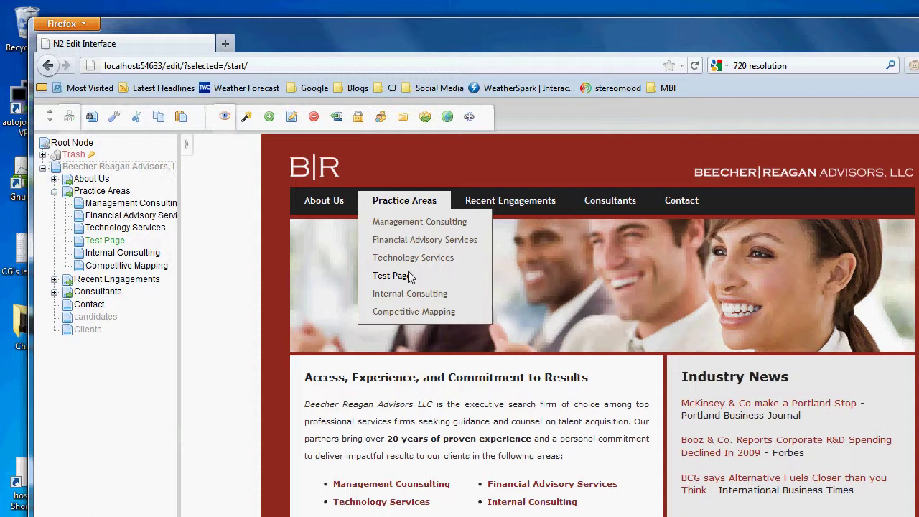
Duplicate the BCG alternative fuels item below itself in the home page's Industry News content and publish the page.
{"action": "right_click", "coordinate": [87, 166]}
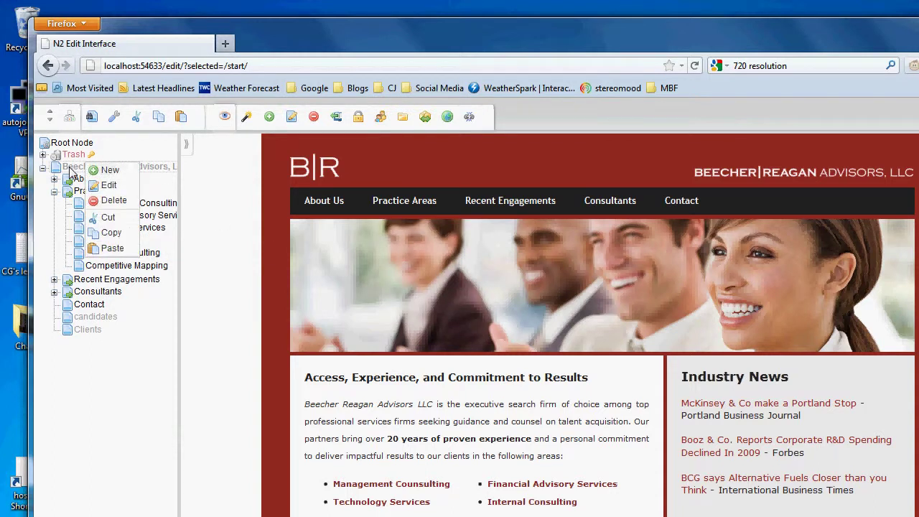
{"action": "left_click", "coordinate": [108, 185]}
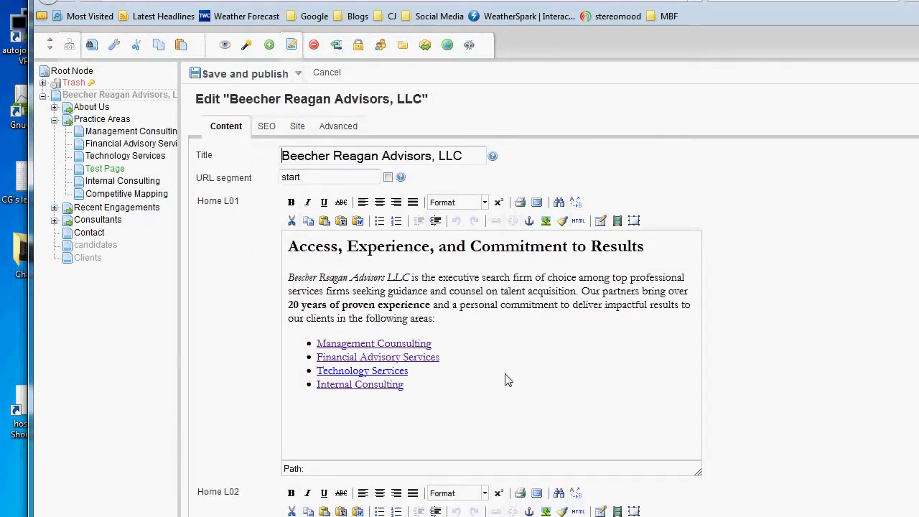
{"action": "scroll", "coordinate": [480, 372], "scroll_direction": "down", "scroll_amount": 5}
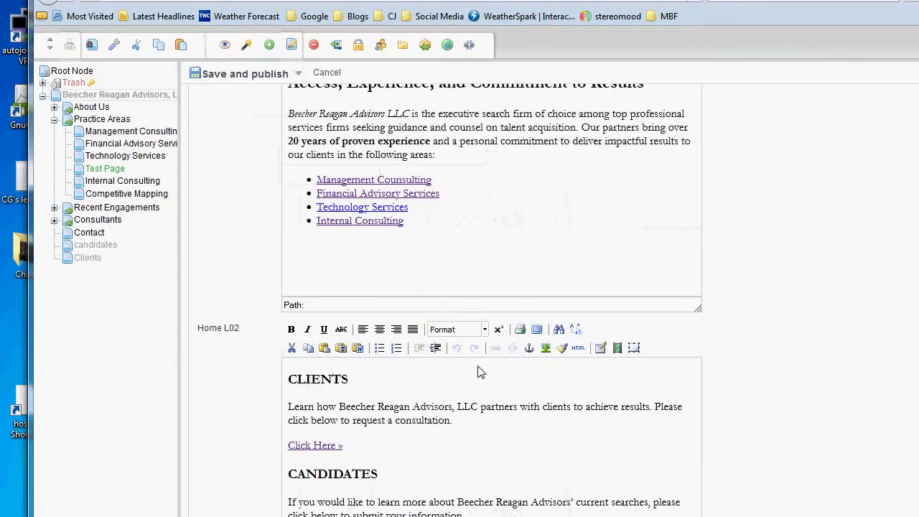
{"action": "scroll", "coordinate": [481, 372], "scroll_direction": "down", "scroll_amount": 2}
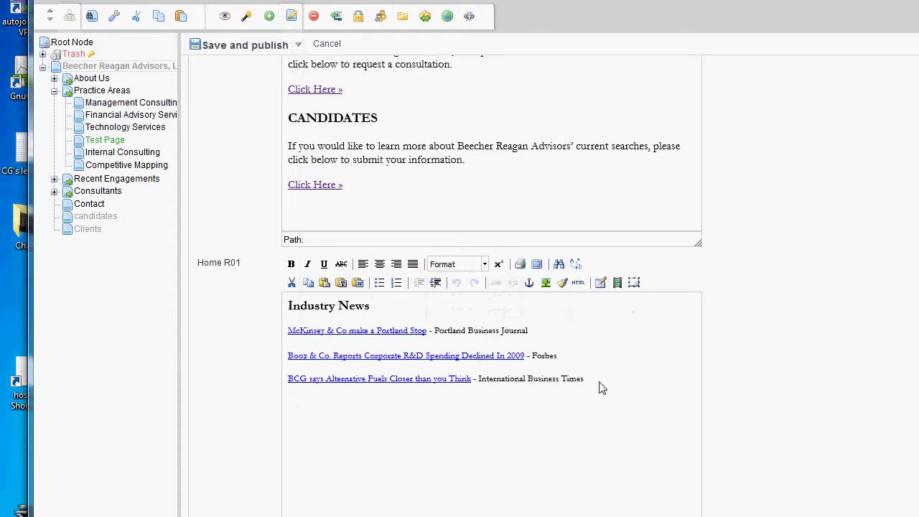
{"action": "left_click_drag", "start_coordinate": [601, 382], "coordinate": [288, 382]}
{"action": "key", "text": "ctrl+c"}
{"action": "left_click", "coordinate": [618, 355]}
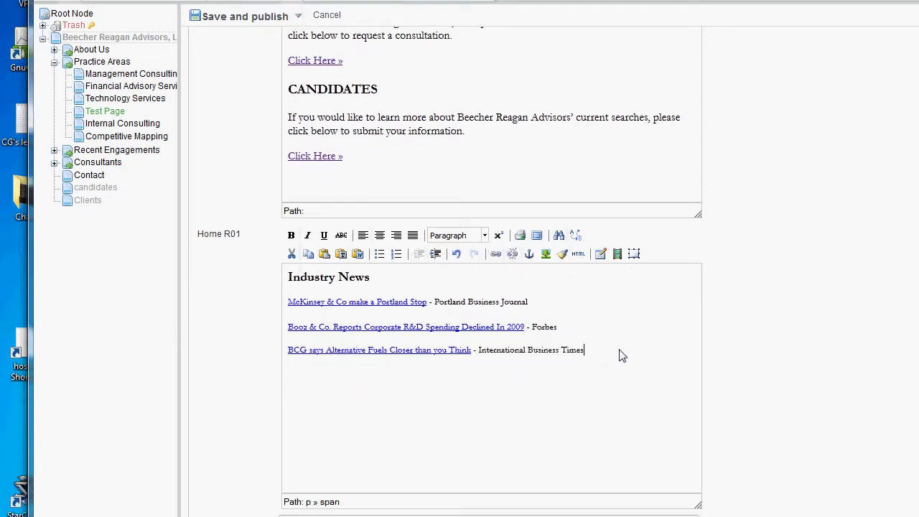
{"action": "key", "text": "Return"}
{"action": "key", "text": "ctrl+v"}
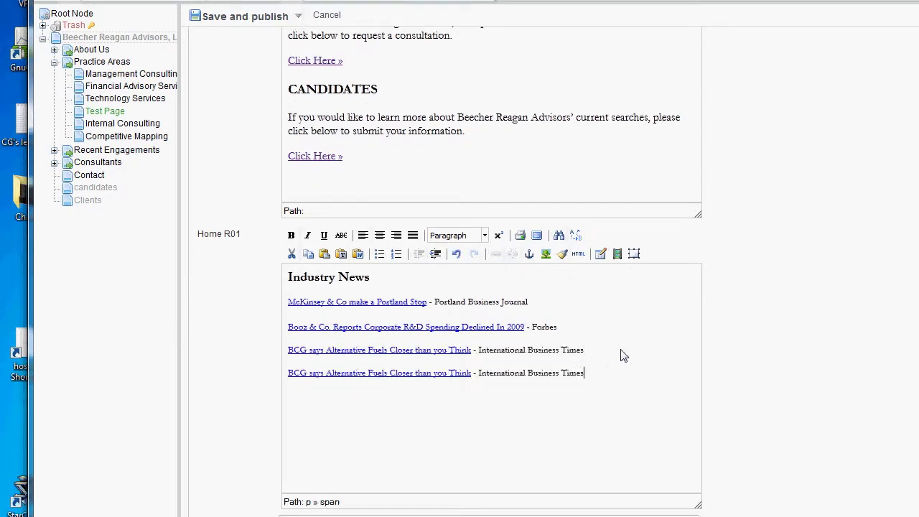
{"action": "left_click", "coordinate": [211, 20]}
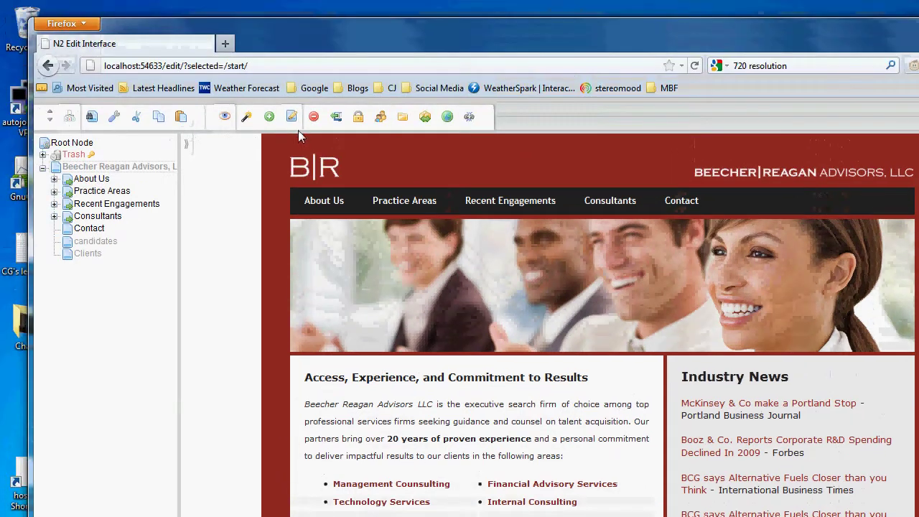
Publish version ID 59 of the home page from its previous versions.
{"action": "left_click", "coordinate": [335, 118]}
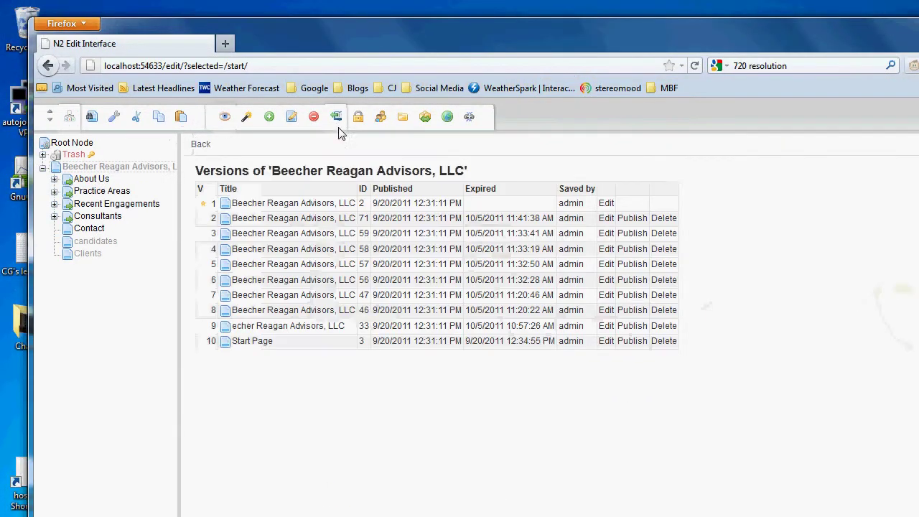
{"action": "left_click", "coordinate": [626, 234]}
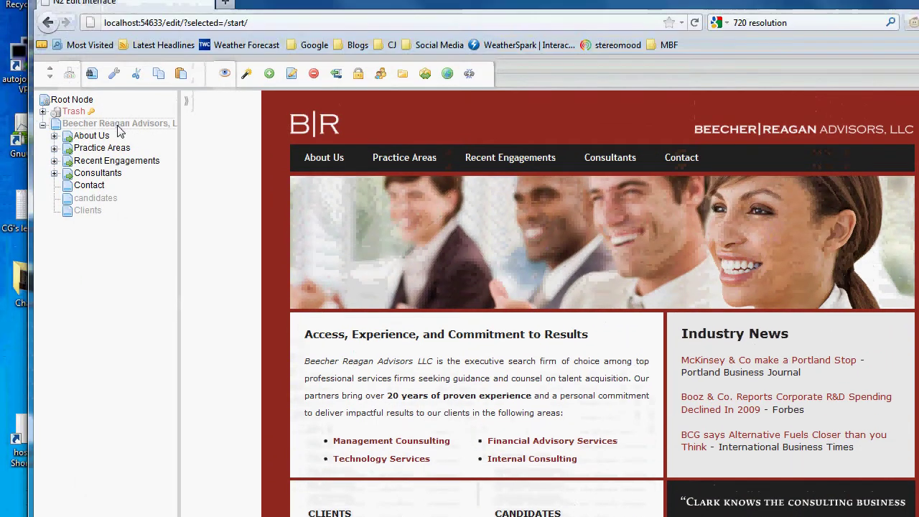
Append "Change" to the home page's Footer - Copyright Information text and publish the page.
{"action": "right_click", "coordinate": [90, 10]}
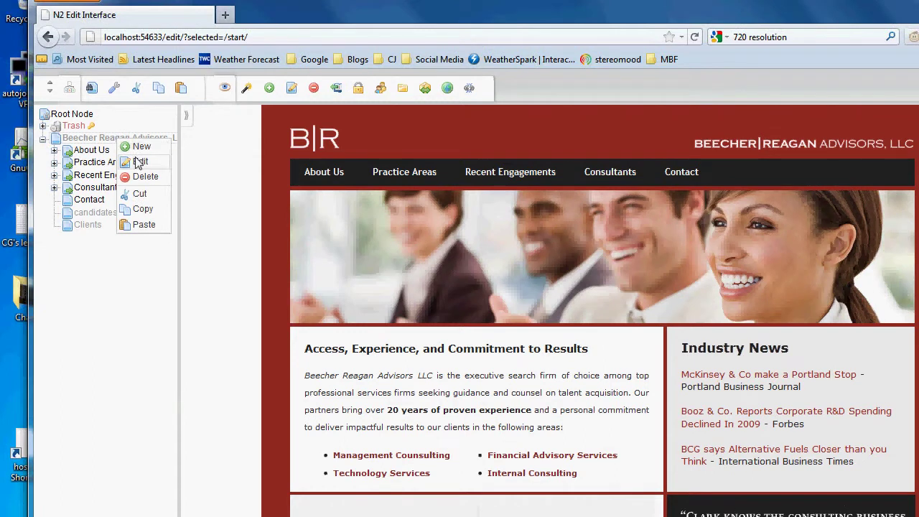
{"action": "left_click", "coordinate": [141, 165]}
{"action": "scroll", "coordinate": [646, 395], "scroll_direction": "down", "scroll_amount": 10}
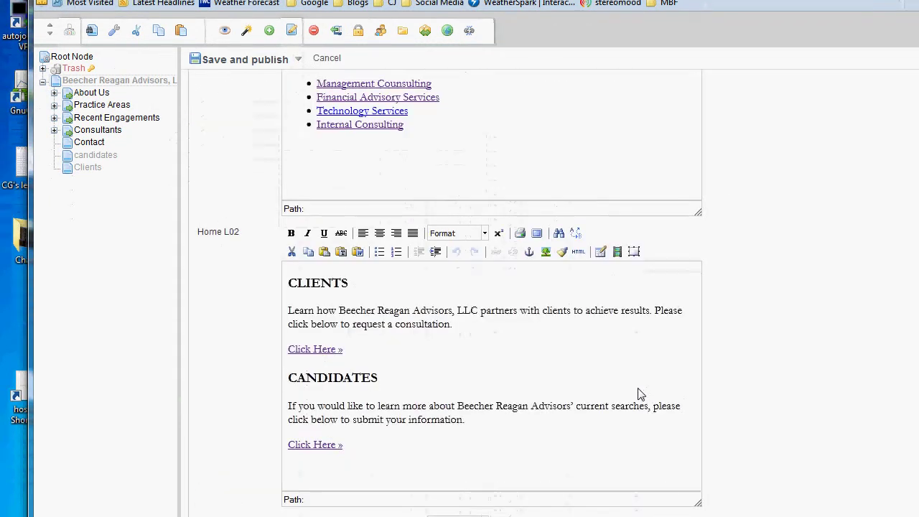
{"action": "scroll", "coordinate": [639, 381], "scroll_direction": "down", "scroll_amount": 5}
{"action": "left_click", "coordinate": [626, 387]}
{"action": "type", "text": "Change"}
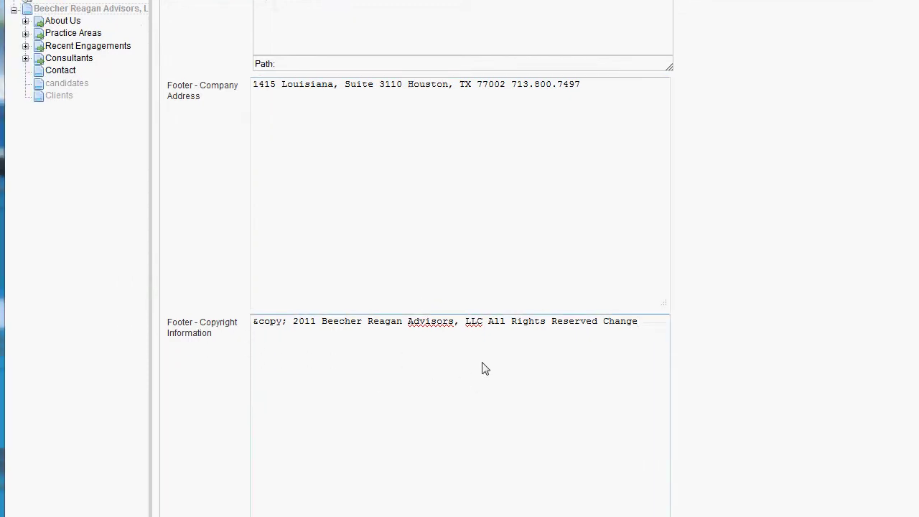
{"action": "scroll", "coordinate": [459, 375], "scroll_direction": "up", "scroll_amount": 15}
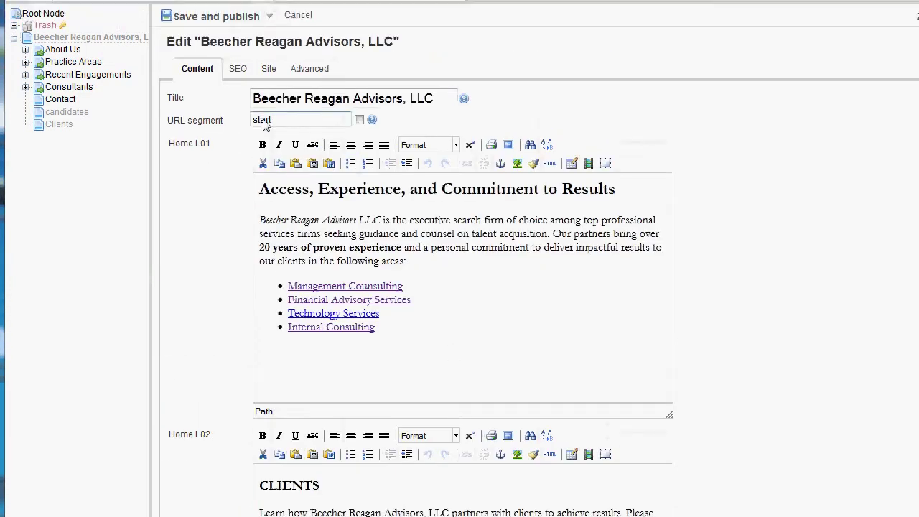
{"action": "left_click", "coordinate": [231, 119]}
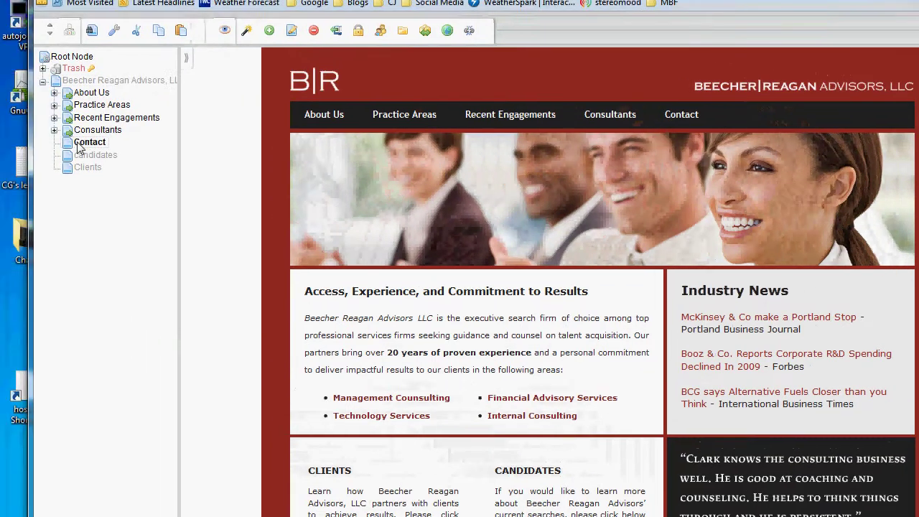
Check the footer's copyright text on the Contact and Clients pages.
{"action": "left_click", "coordinate": [79, 145]}
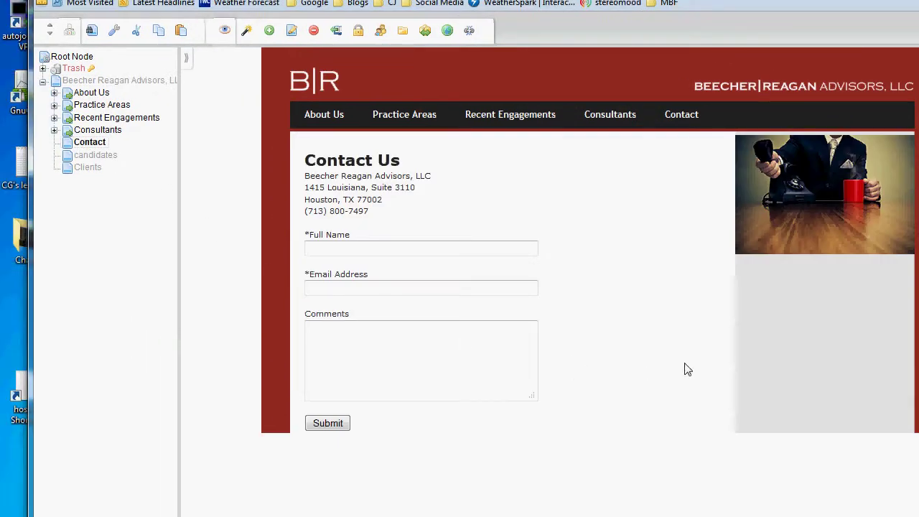
{"action": "scroll", "coordinate": [670, 361], "scroll_direction": "down", "scroll_amount": 3}
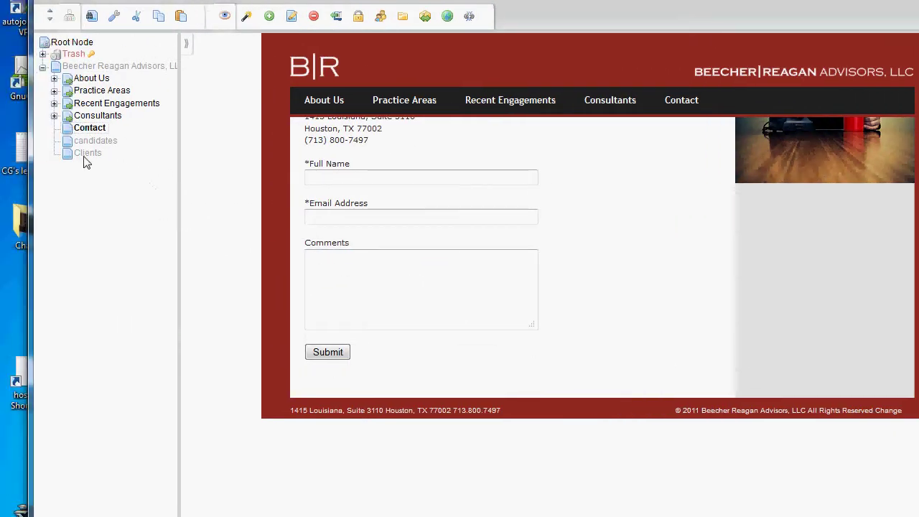
{"action": "left_click", "coordinate": [59, 152]}
{"action": "scroll", "coordinate": [700, 272], "scroll_direction": "down", "scroll_amount": 5}
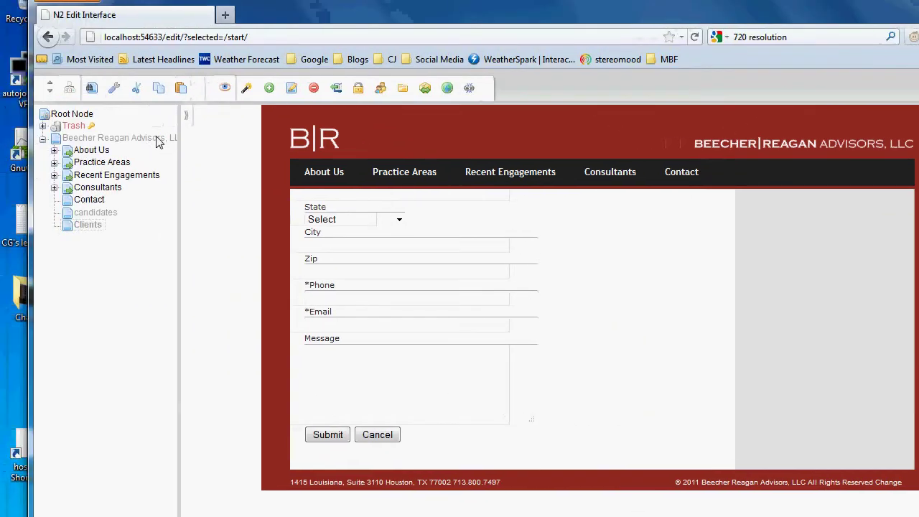
Remove the word "Change" from the home page's Footer - Copyright Information text and publish the page.
{"action": "right_click", "coordinate": [124, 138]}
{"action": "left_click", "coordinate": [170, 157]}
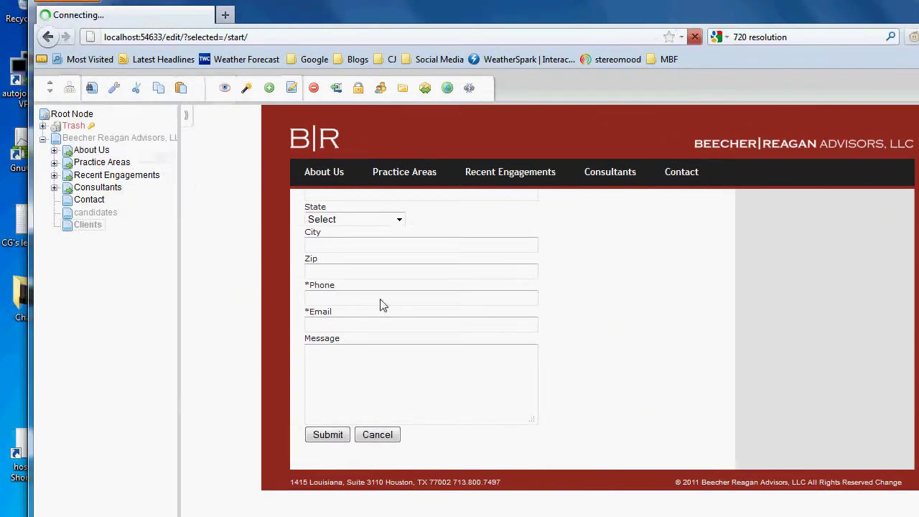
{"action": "scroll", "coordinate": [683, 395], "scroll_direction": "down", "scroll_amount": 10}
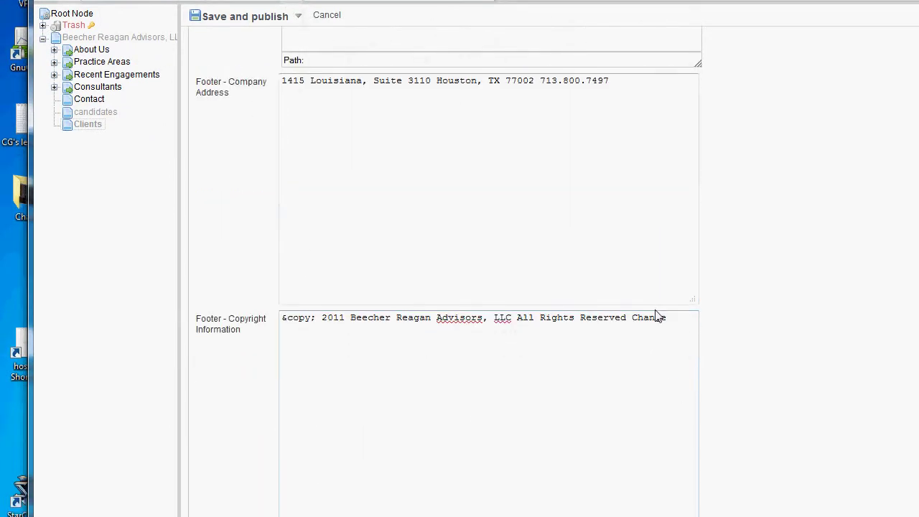
{"action": "double_click", "coordinate": [656, 319]}
{"action": "key", "text": "BackSpace"}
{"action": "left_click", "coordinate": [241, 16]}
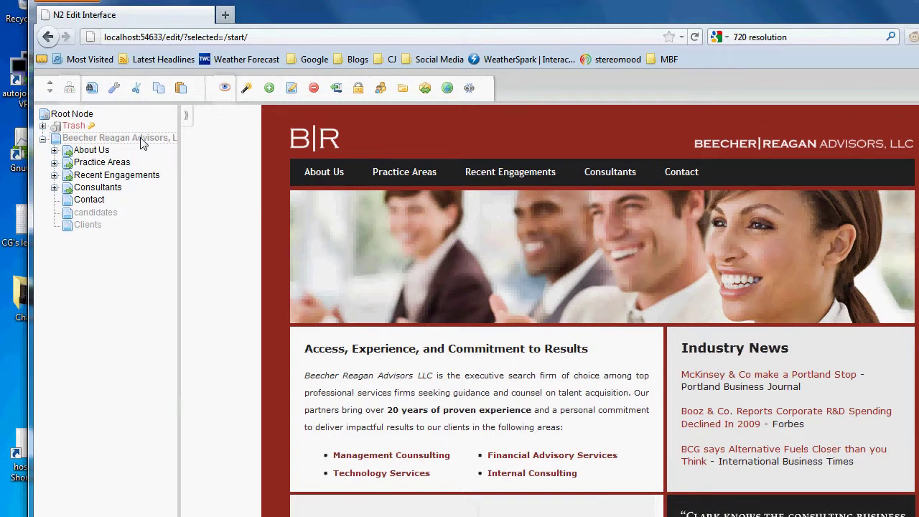
Start a new Redirect item below the Beecher Reagan Advisors, LLC home page and title it "Header 1".
{"action": "right_click", "coordinate": [141, 143]}
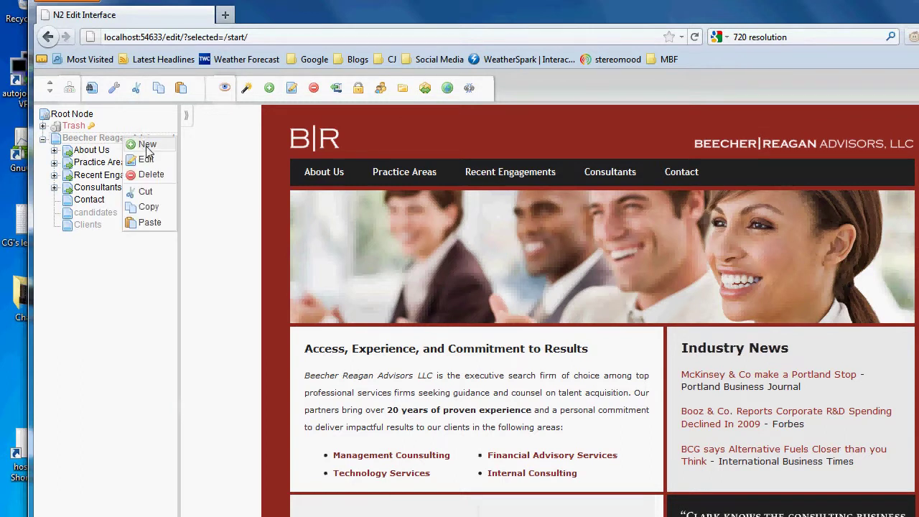
{"action": "left_click", "coordinate": [146, 146]}
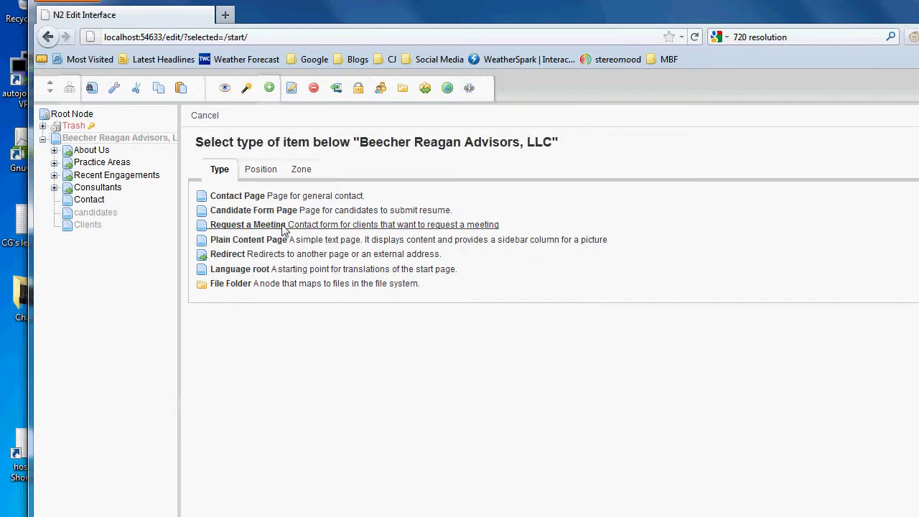
{"action": "left_click", "coordinate": [270, 261]}
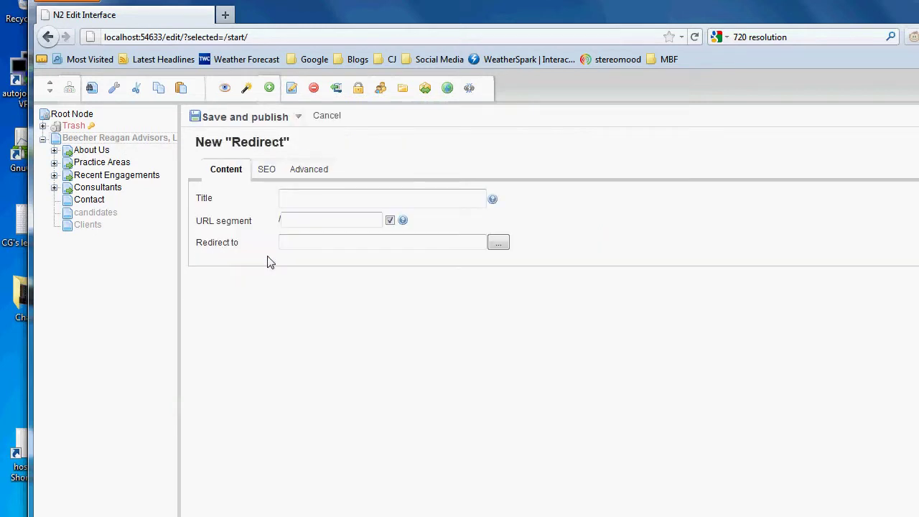
{"action": "type", "text": "Head"}
{"action": "key", "text": "Tab"}
{"action": "key", "text": "Tab"}
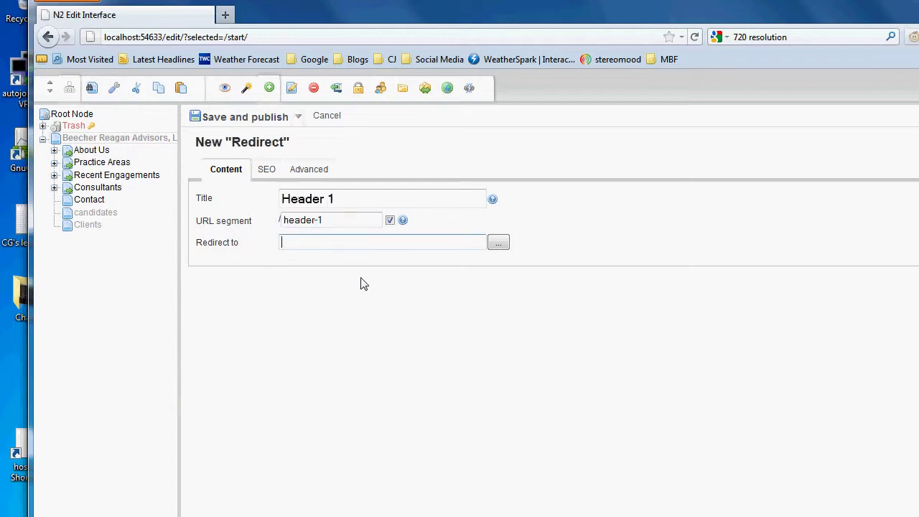
Set the redirect's target to the site's home page, "/", using the item selection.
{"action": "left_click", "coordinate": [501, 248]}
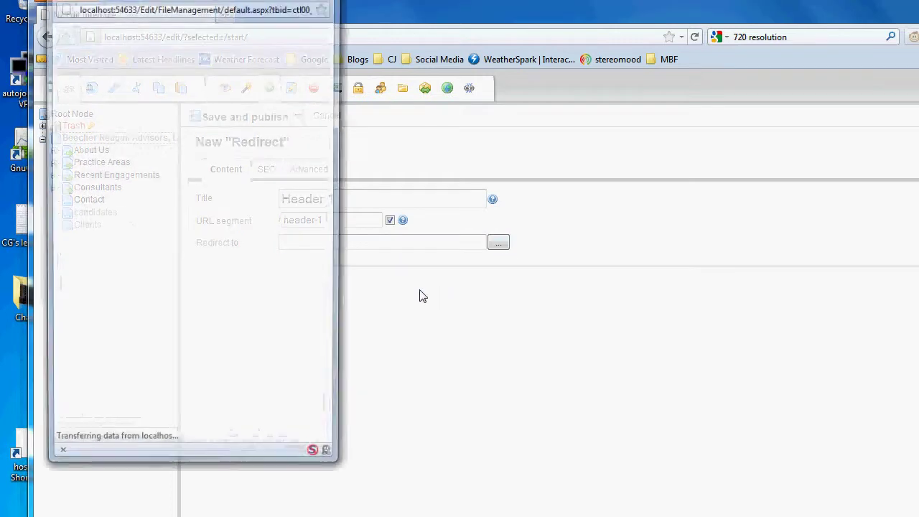
{"action": "left_click", "coordinate": [87, 61]}
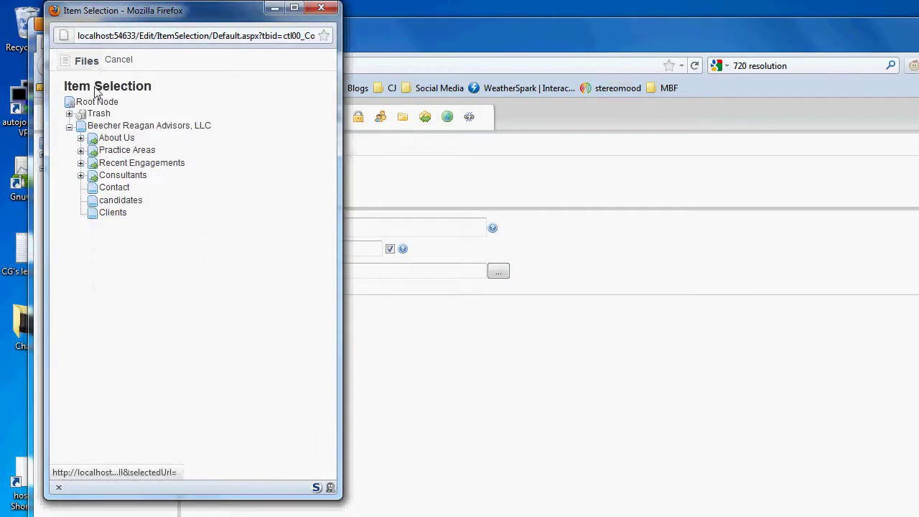
{"action": "left_click", "coordinate": [81, 163]}
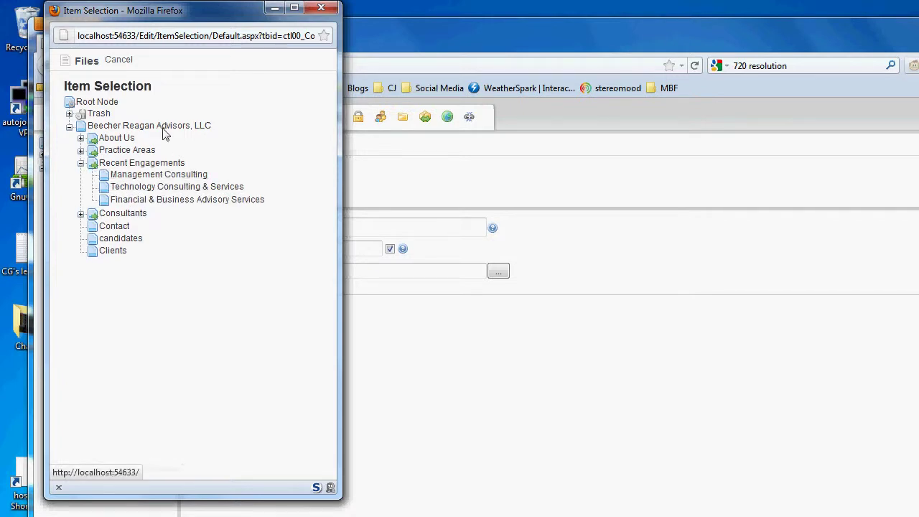
{"action": "left_click", "coordinate": [122, 61]}
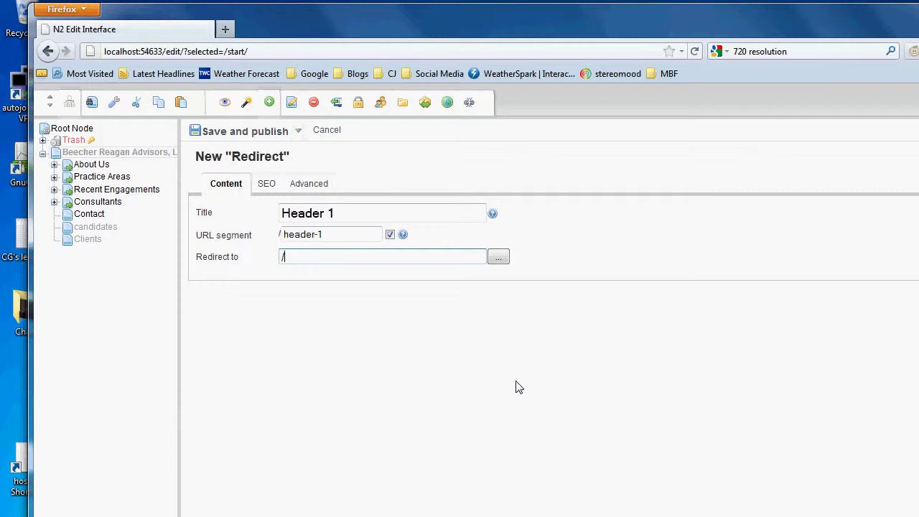
Publish the Header 1 redirect and move it between Practice Areas and Recent Engagements in the site tree.
{"action": "left_click", "coordinate": [242, 133]}
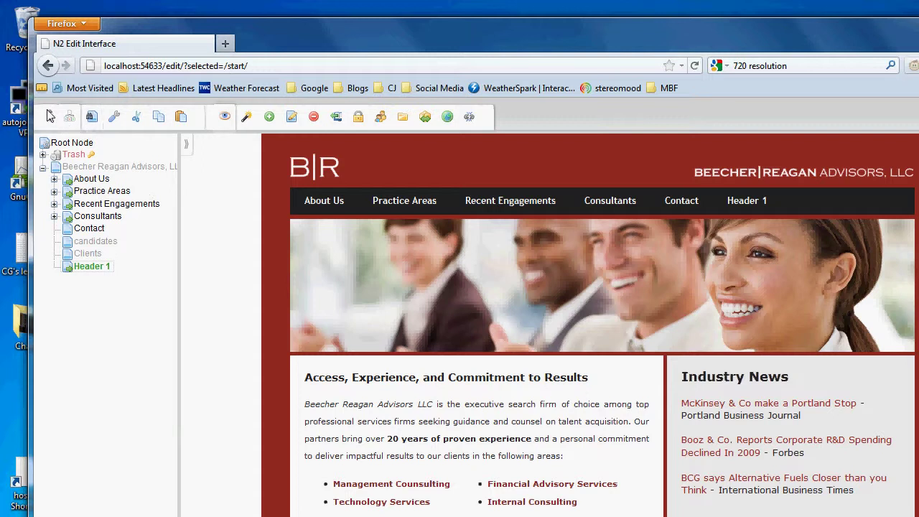
{"action": "left_click_drag", "start_coordinate": [92, 266], "coordinate": [92, 224]}
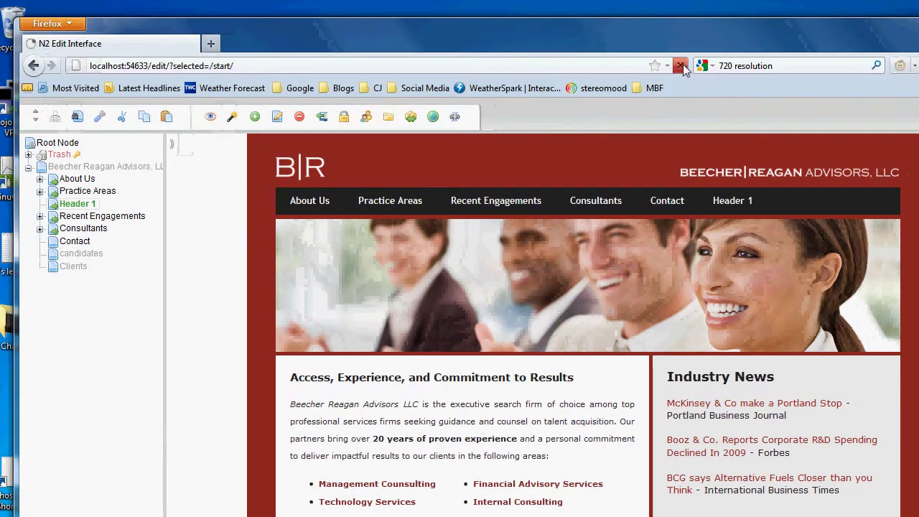
Publish a Plain Content Page titled "child page" below Header 1 with the text "This is a child page" and check it in the site navigation.
{"action": "right_click", "coordinate": [89, 208]}
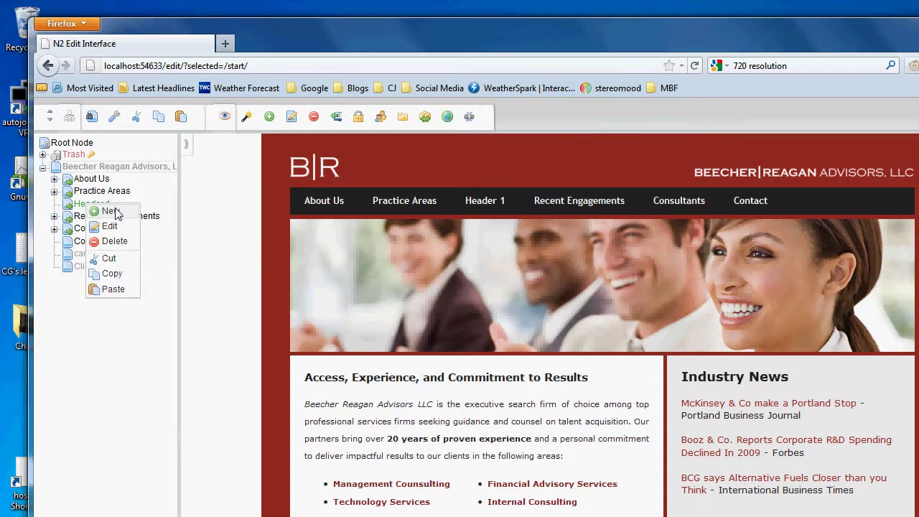
{"action": "right_click", "coordinate": [79, 205]}
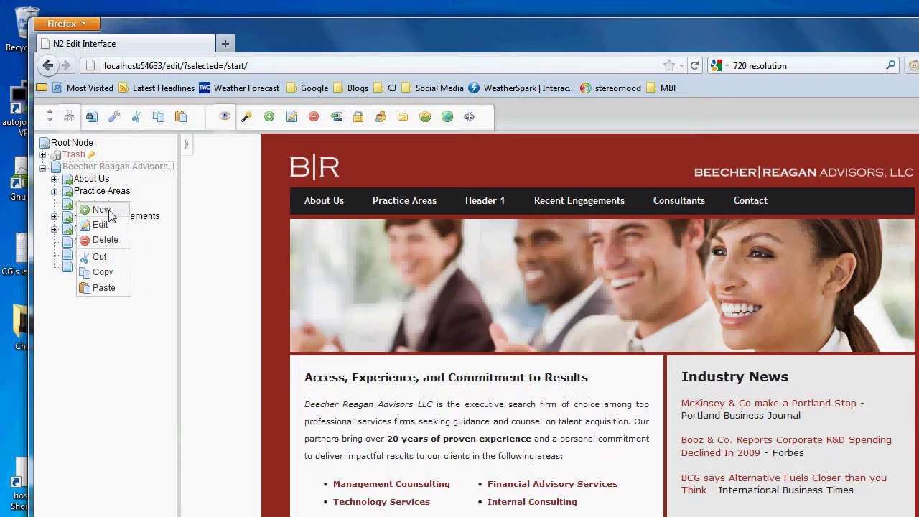
{"action": "left_click", "coordinate": [101, 210]}
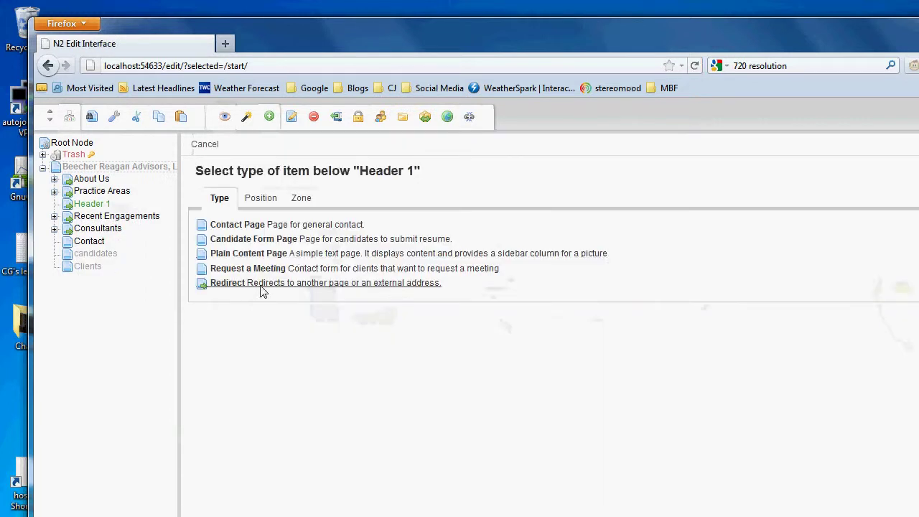
{"action": "left_click", "coordinate": [305, 255]}
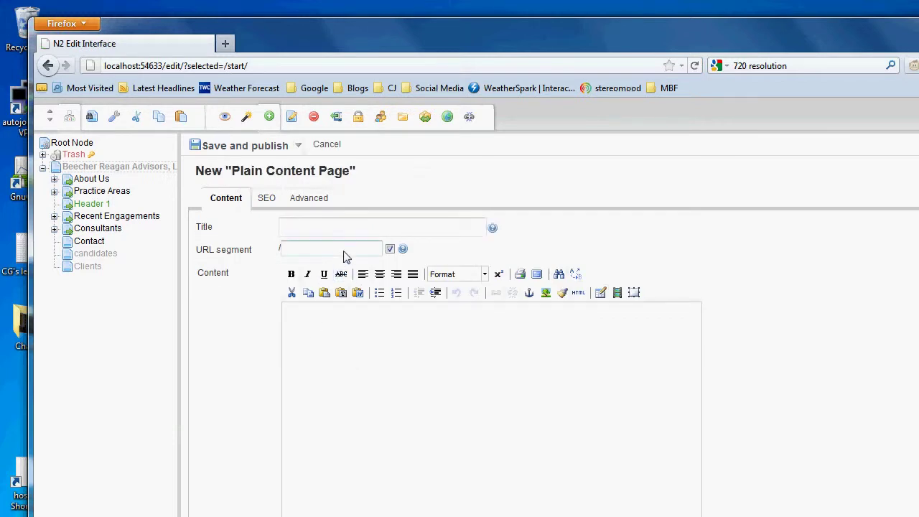
{"action": "type", "text": "child page"}
{"action": "key", "text": "Tab"}
{"action": "left_click", "coordinate": [350, 354]}
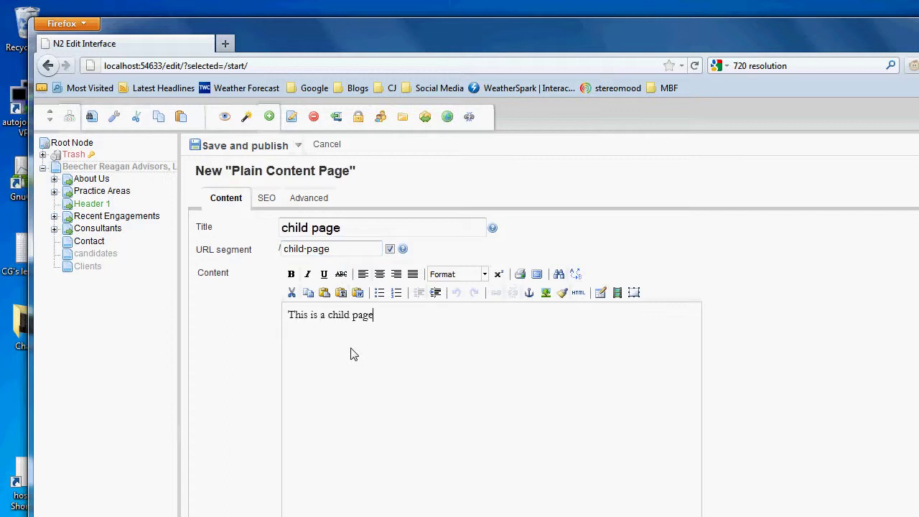
{"action": "left_click", "coordinate": [241, 145]}
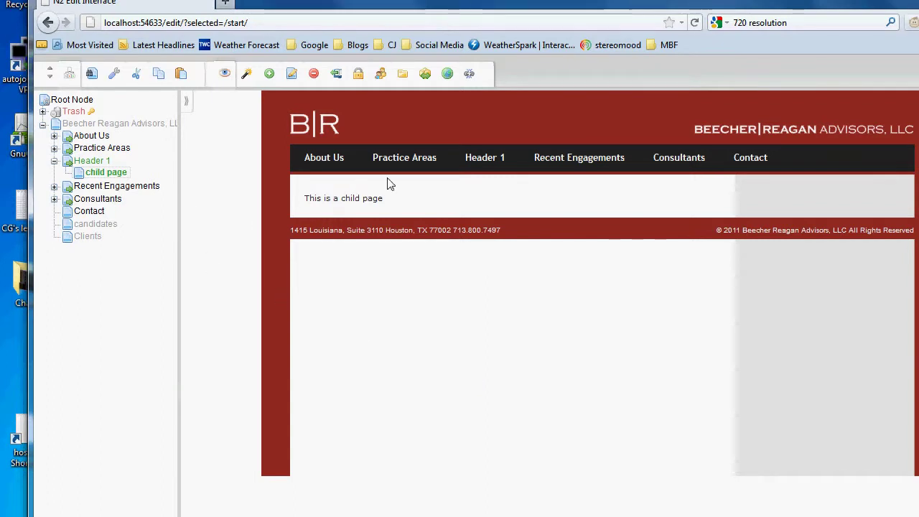
{"action": "mouse_move", "coordinate": [486, 163]}
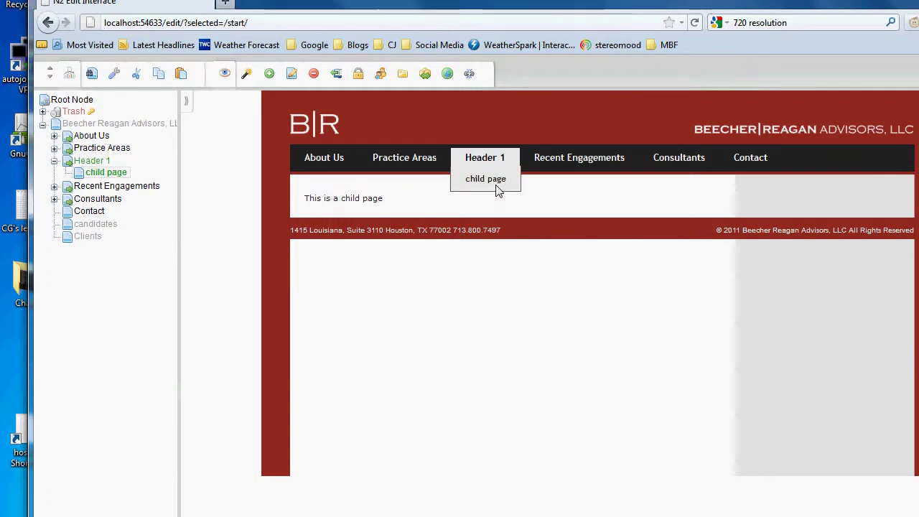